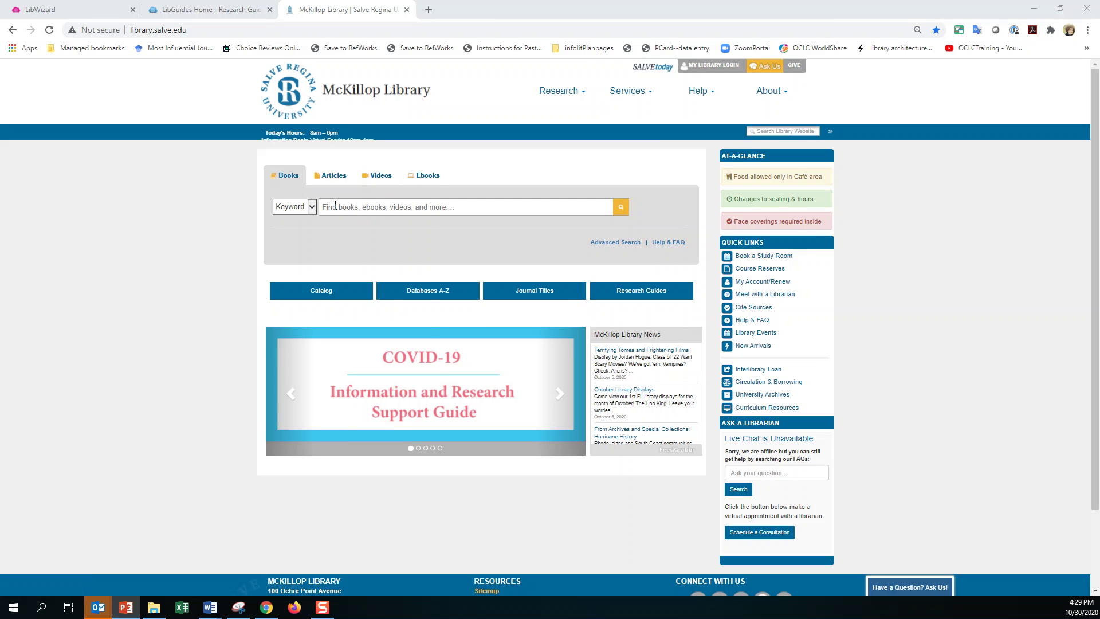
Search the library's books by keyword for "Broken Windows"
click(335, 206)
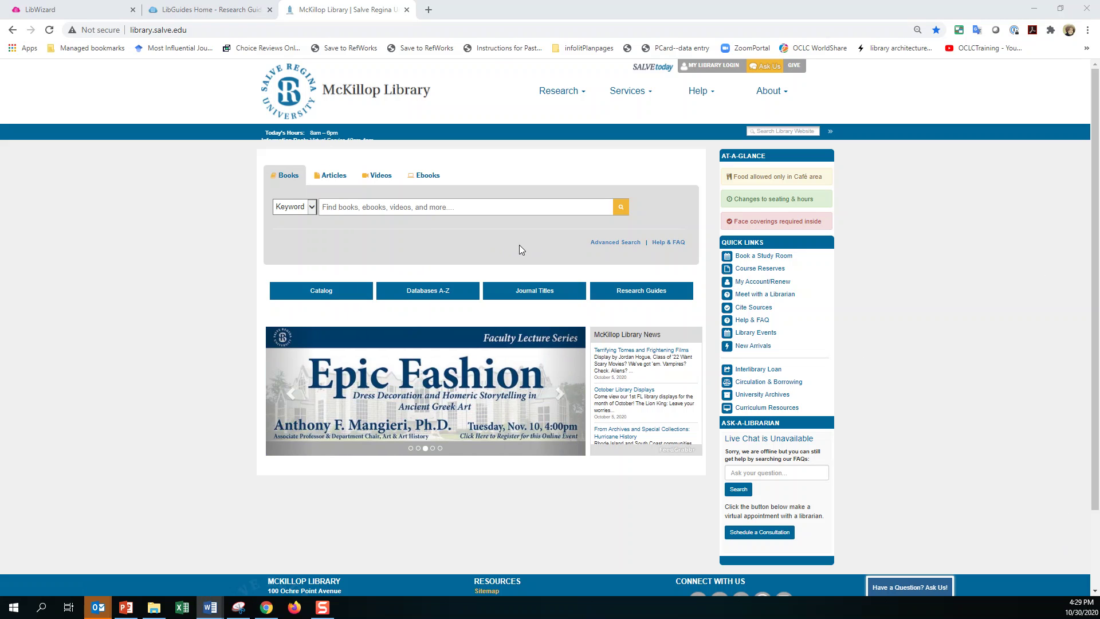
click(313, 208)
click(290, 216)
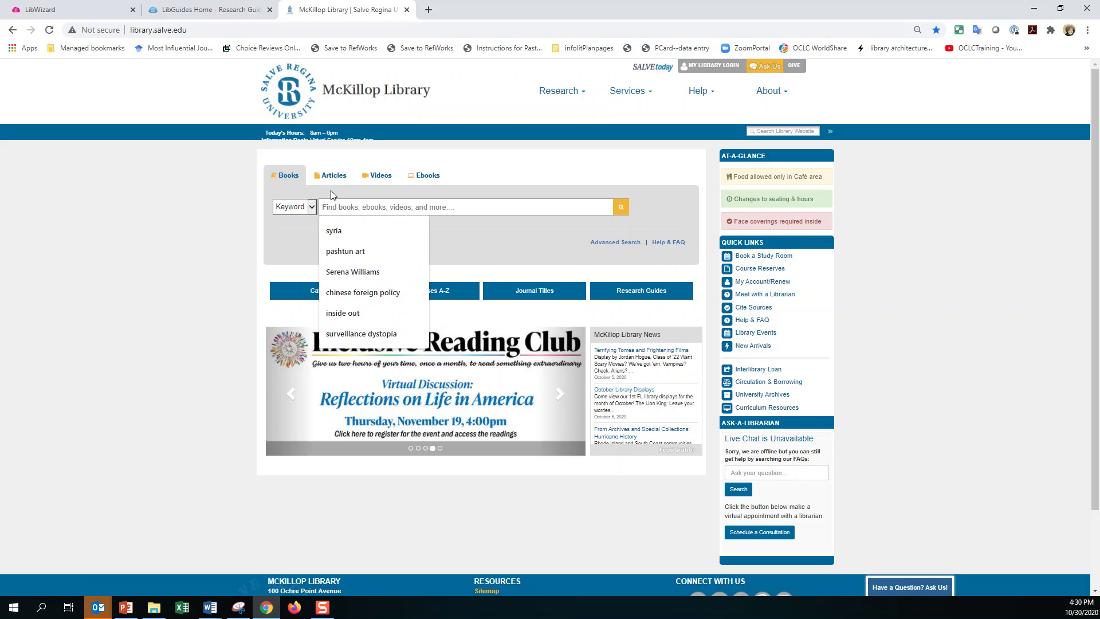
text(Broken Windows)
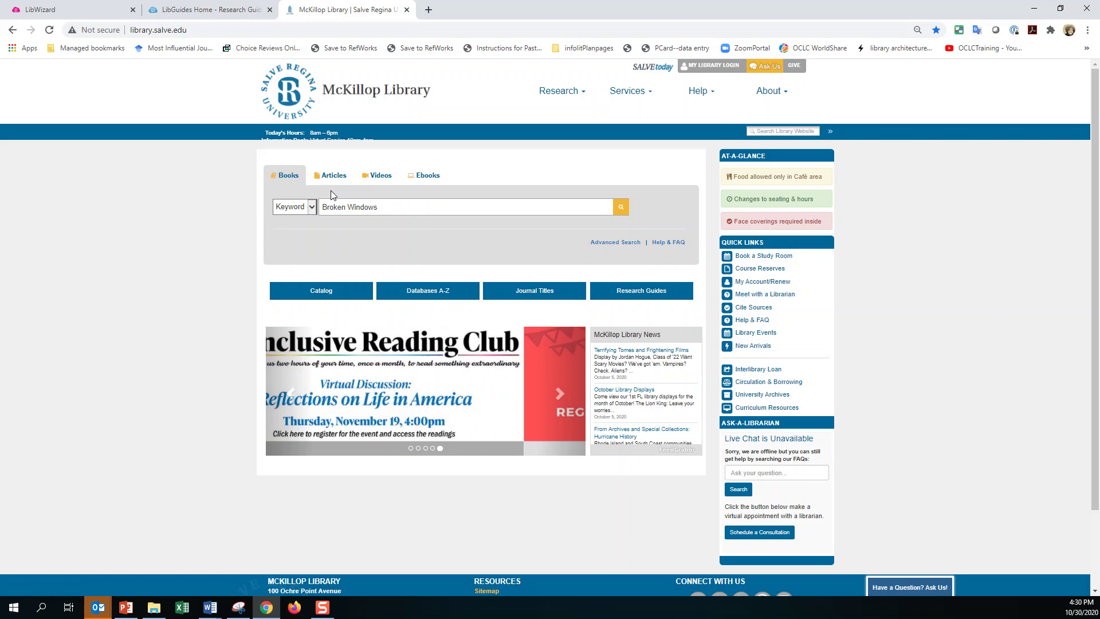
key(Return)
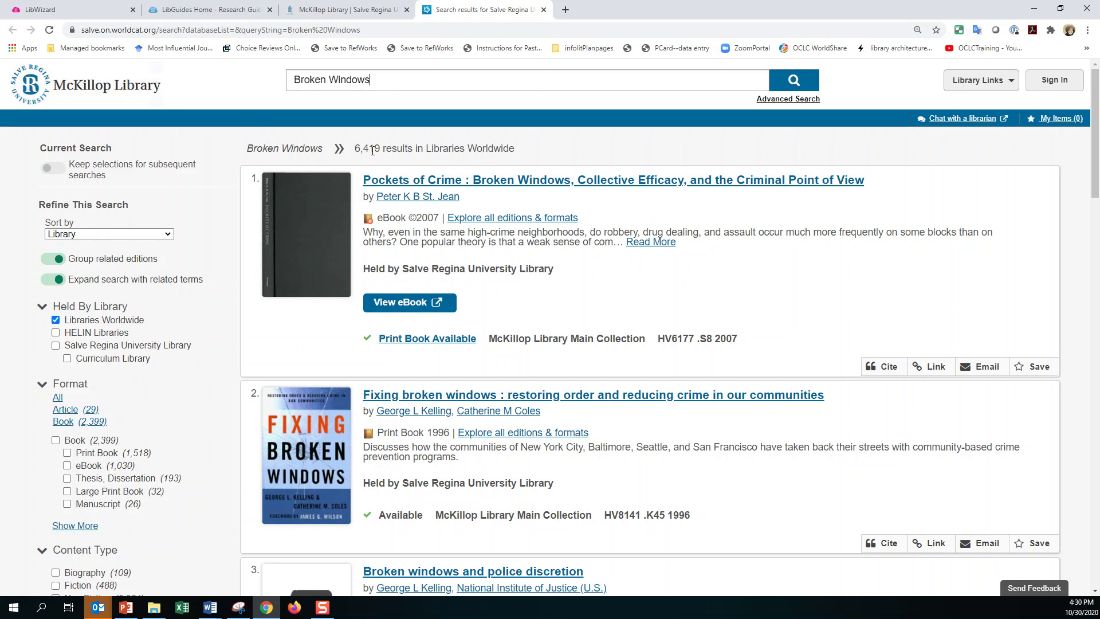
Check the total number of results and the publication year of the first book, Pockets of Crime
drag(386, 150, 352, 150)
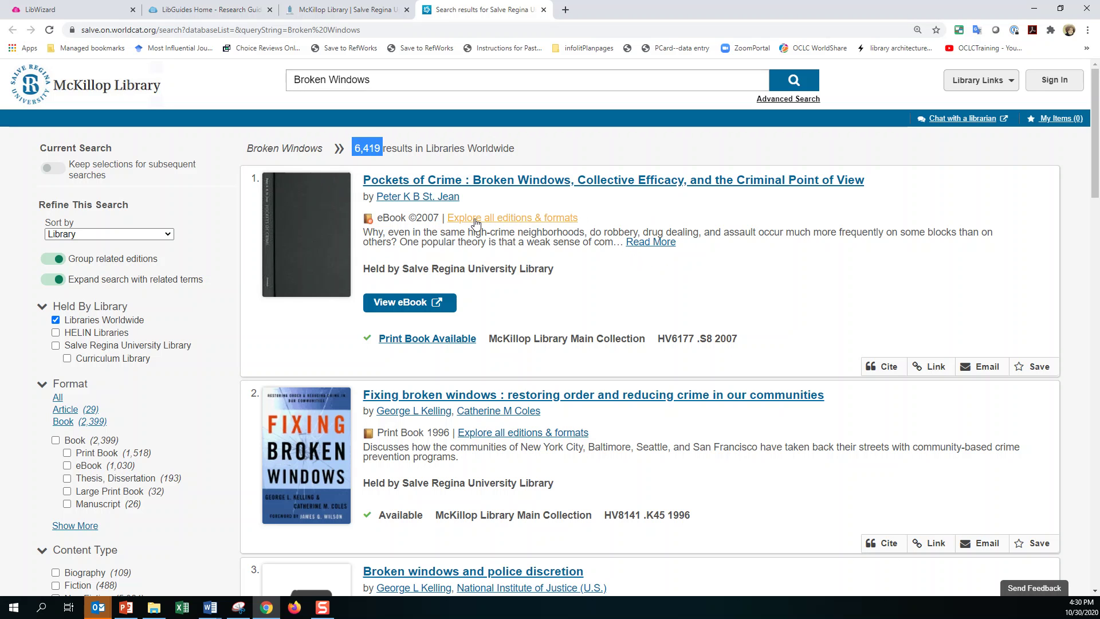
scroll(487, 372, down, 3)
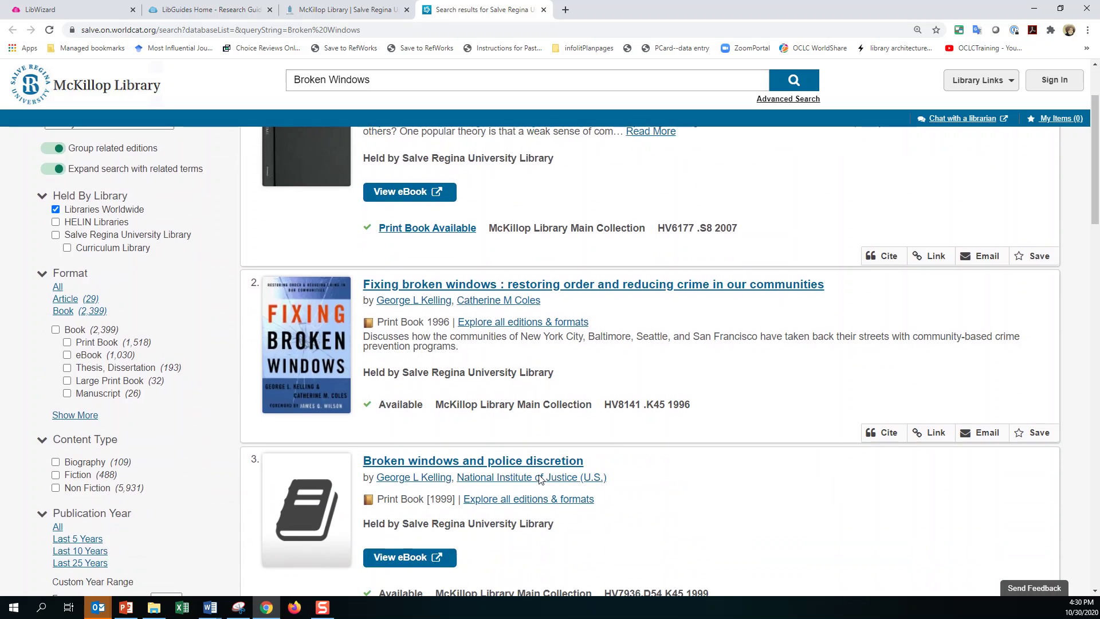
scroll(539, 469, up, 3)
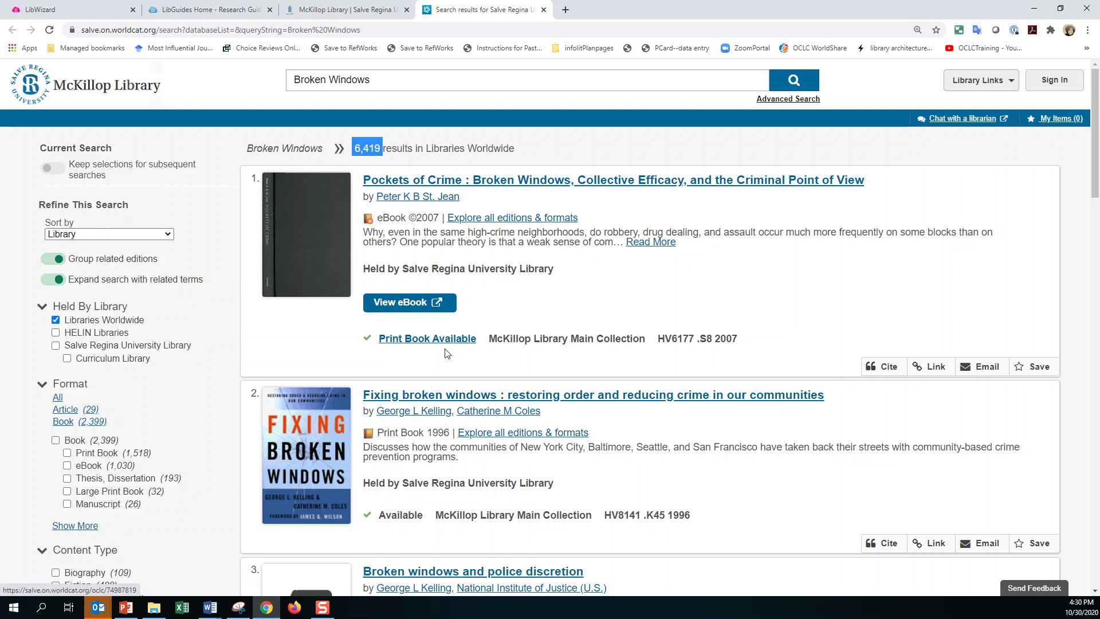
scroll(447, 352, down, 3)
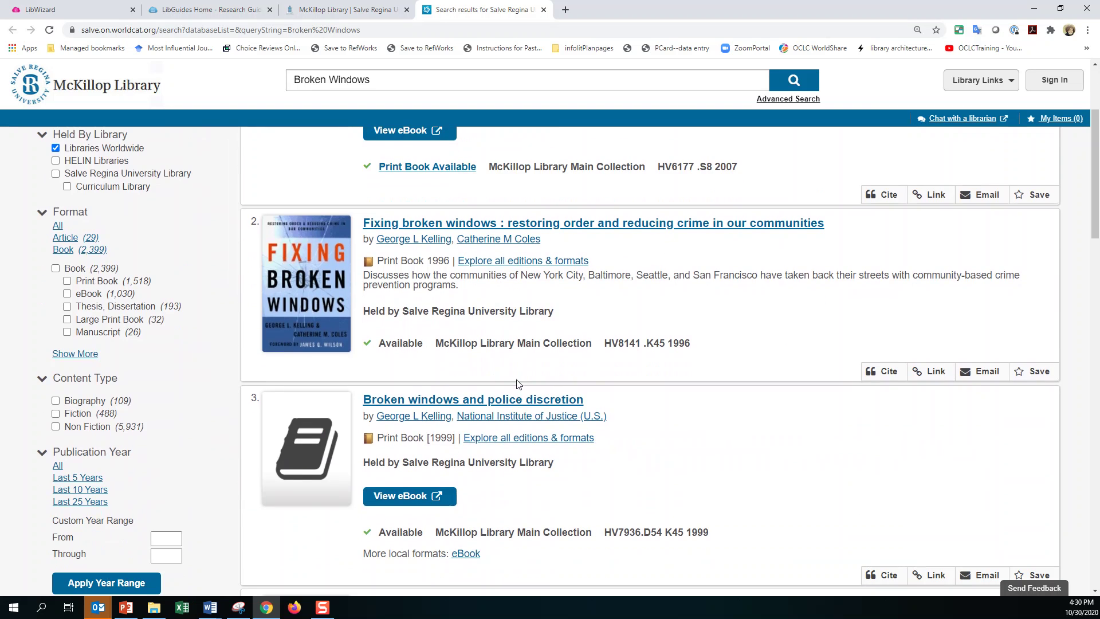
scroll(437, 407, up, 3)
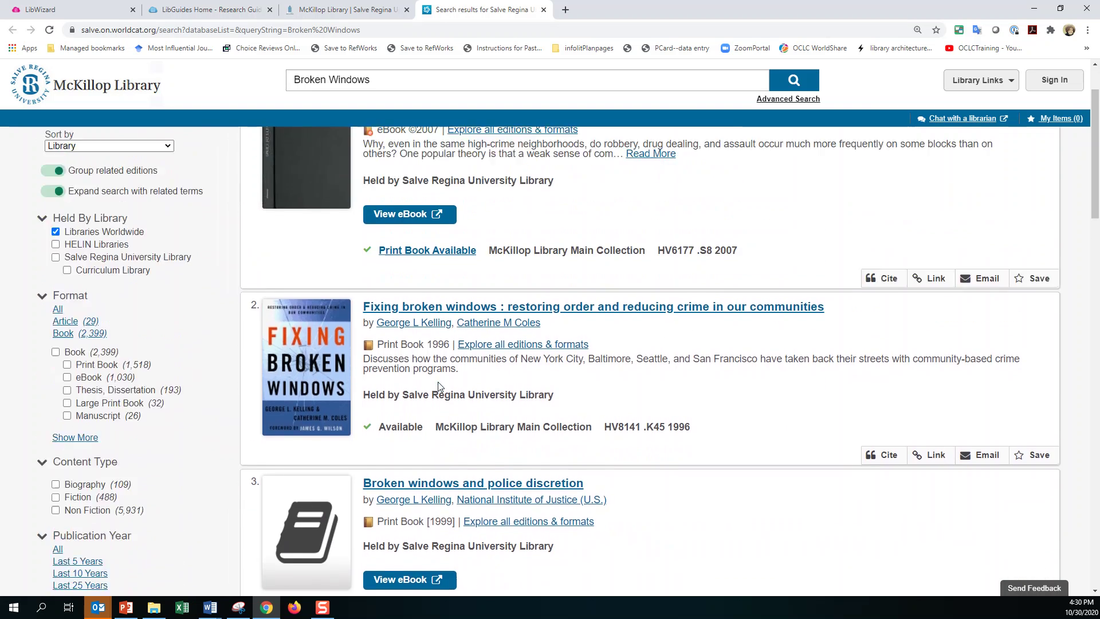
drag(438, 215, 416, 213)
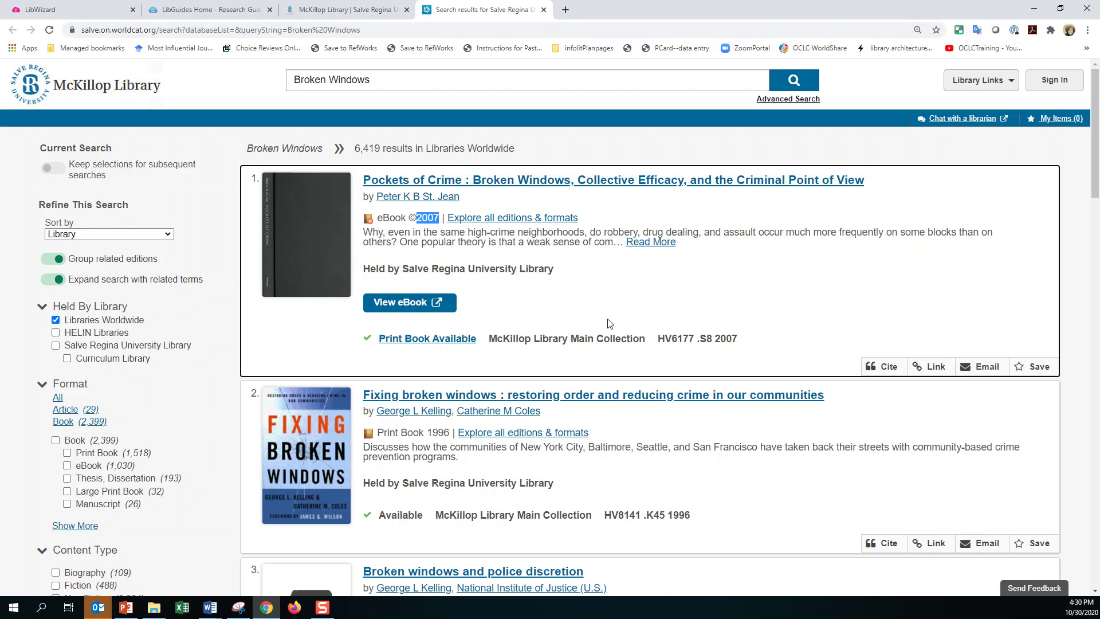
Look through the results down to "Policing the planet", and check the shelf location and call number of Pockets of Crime
scroll(542, 320, down, 2)
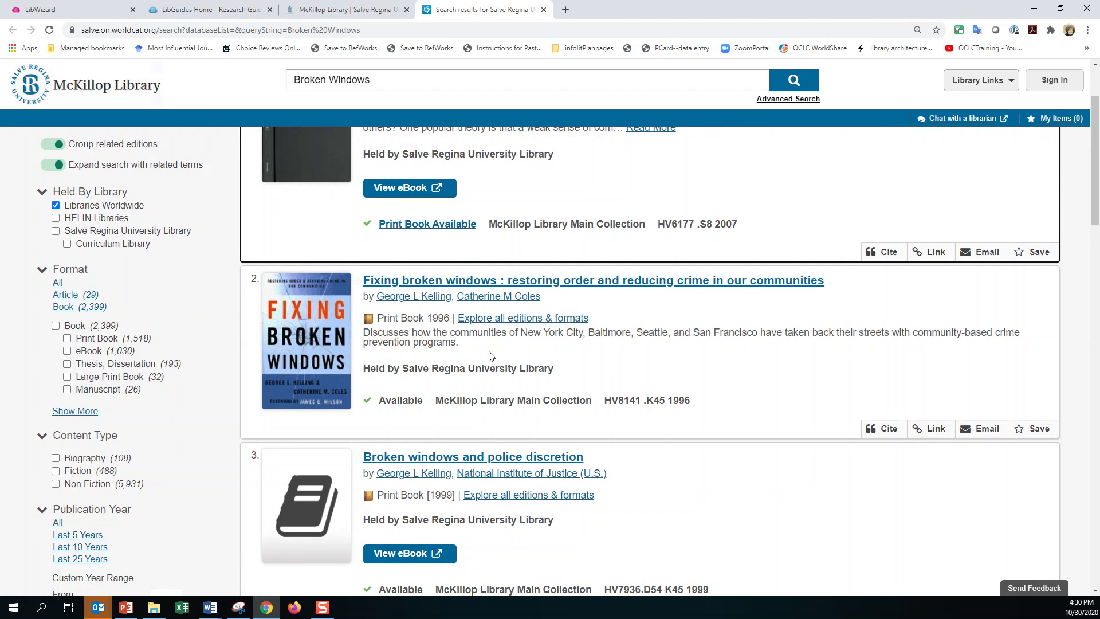
scroll(496, 357, down, 1)
scroll(496, 356, down, 4)
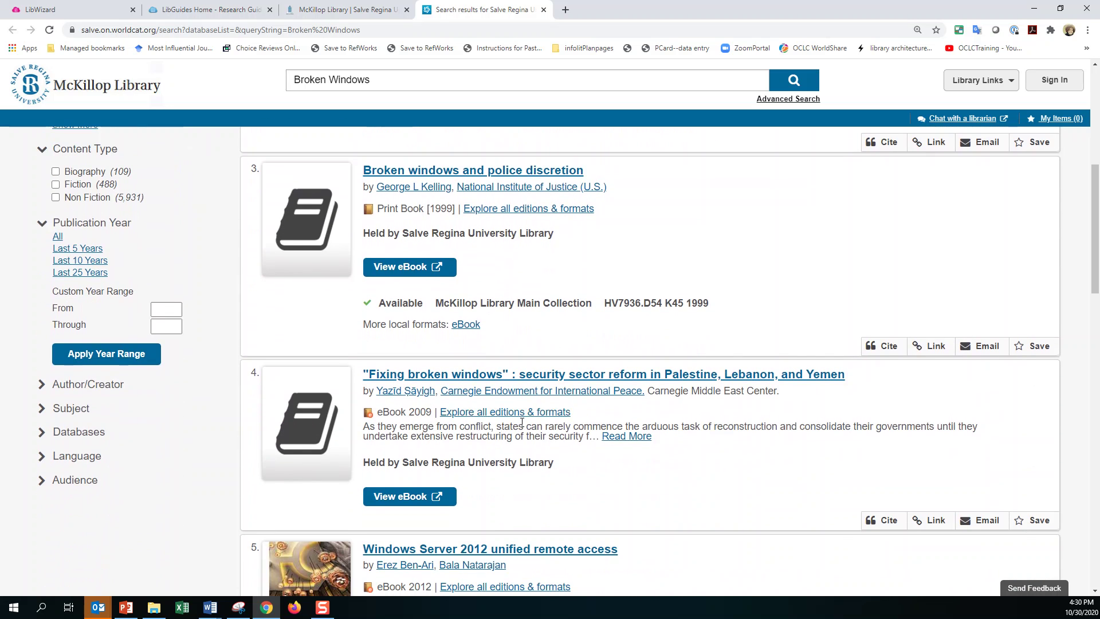
scroll(559, 419, down, 2)
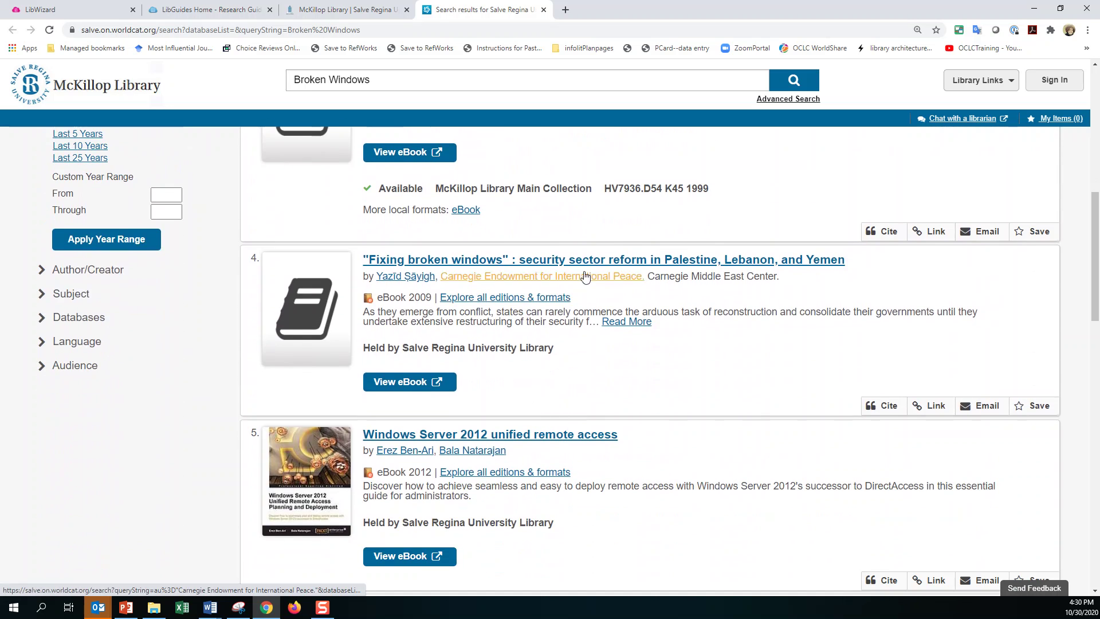
scroll(592, 355, down, 4)
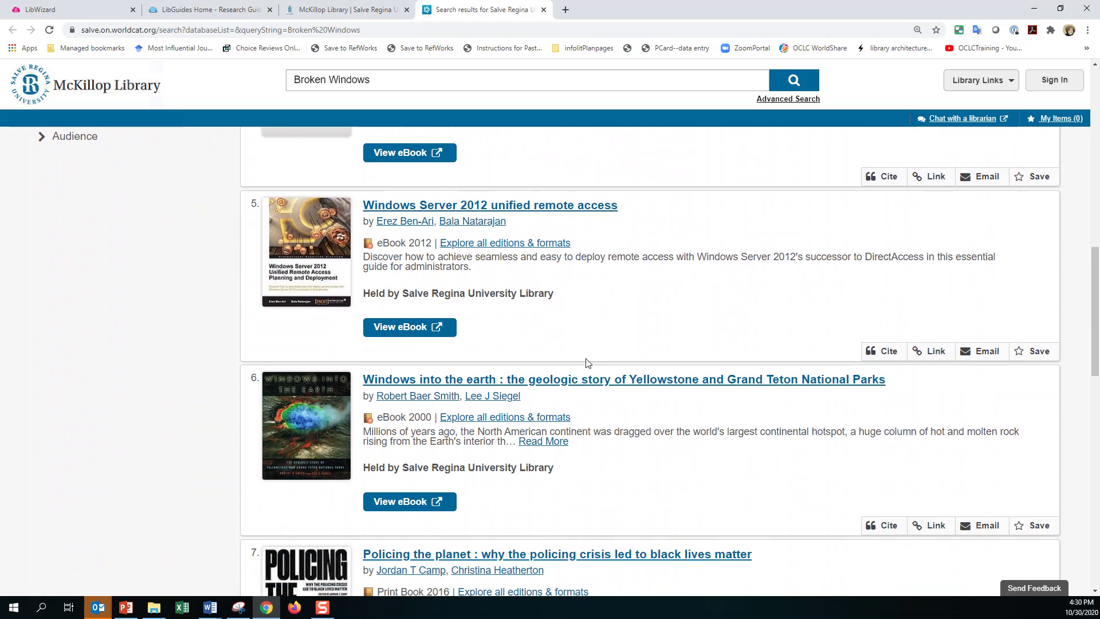
scroll(585, 362, down, 1)
scroll(585, 362, down, 1)
scroll(584, 361, down, 1)
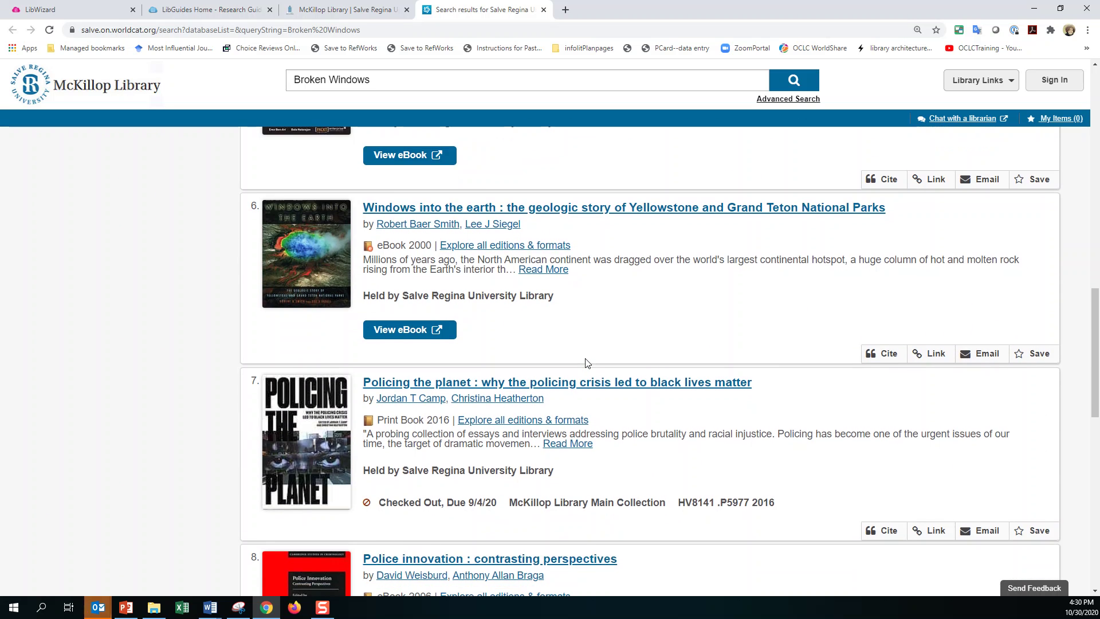
scroll(659, 399, up, 10)
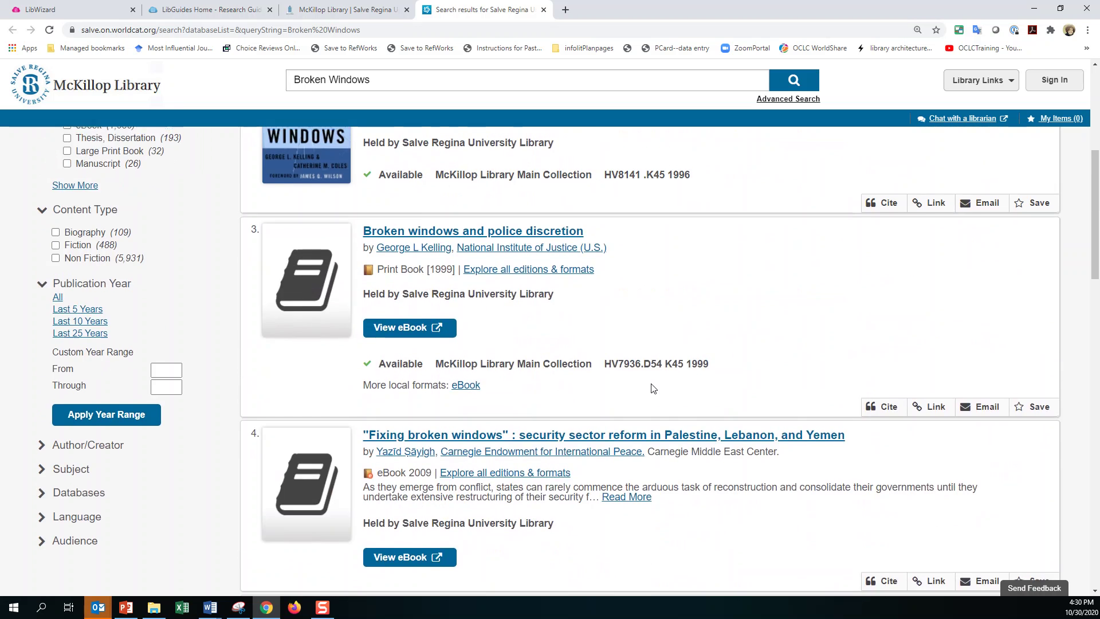
scroll(647, 389, up, 3)
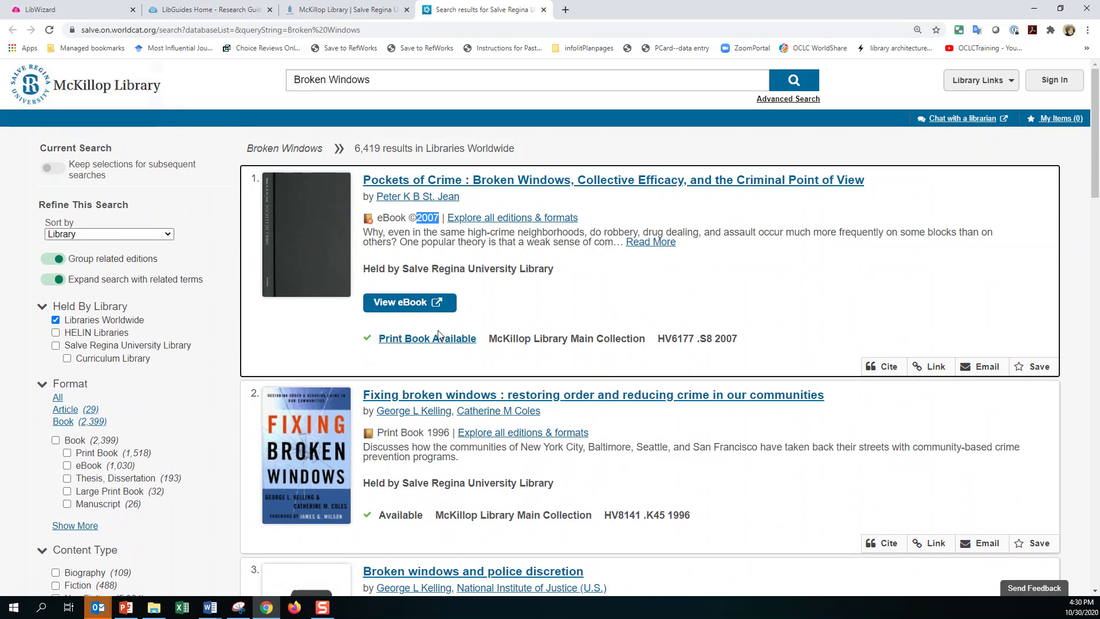
drag(744, 339, 504, 327)
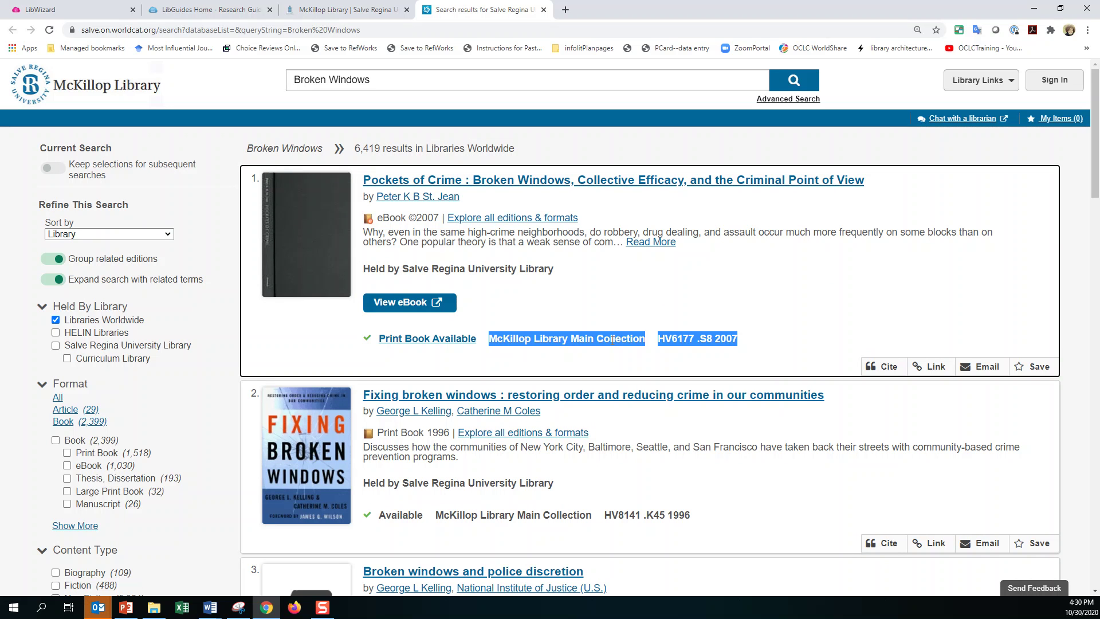
Open the ebook Pockets of Crime for online reading and go to chapter 1, "Introduction and Overview"
click(395, 305)
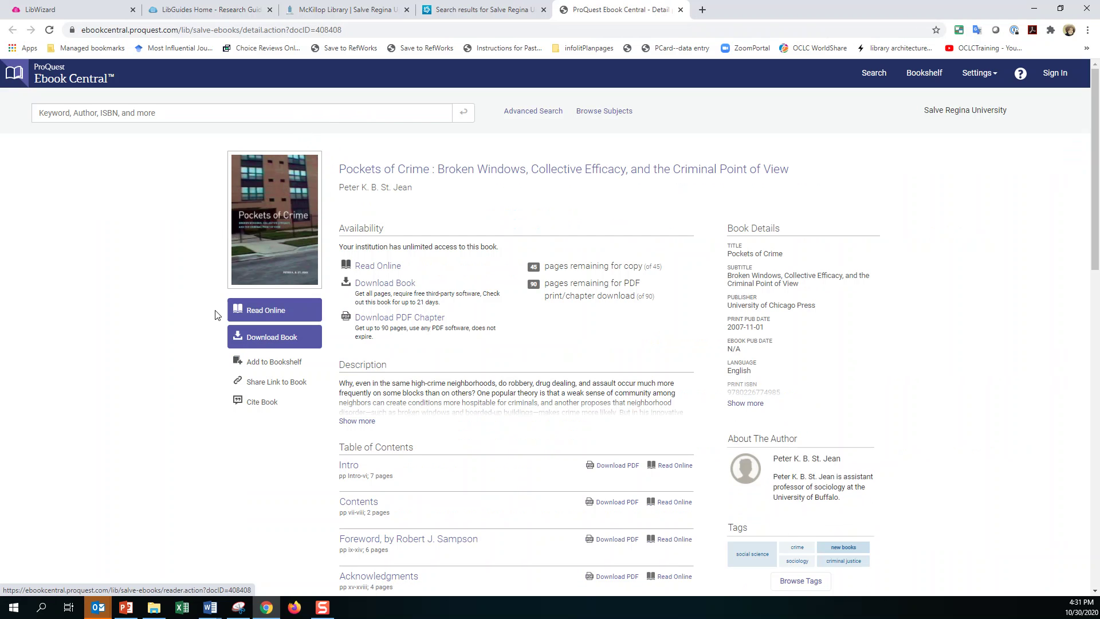
click(259, 312)
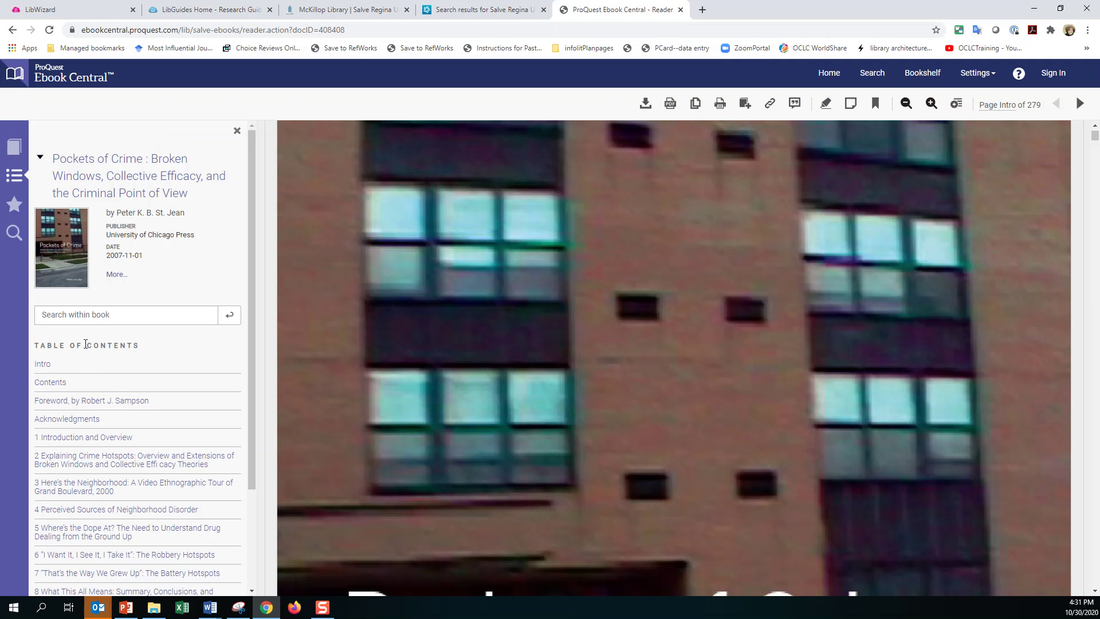
scroll(143, 355, down, 2)
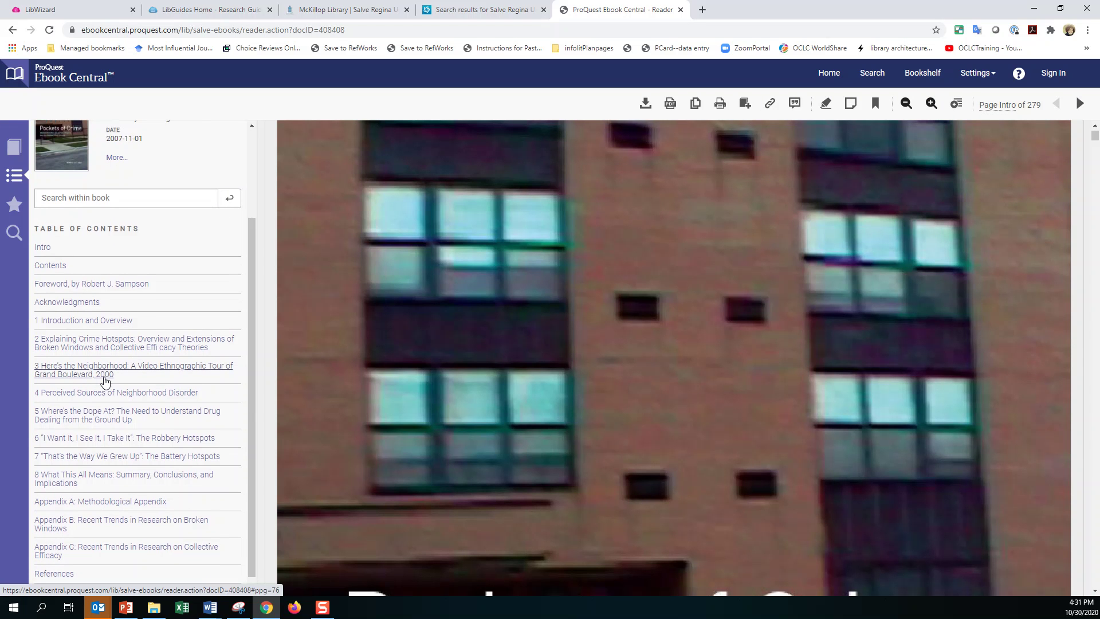
scroll(94, 389, down, 1)
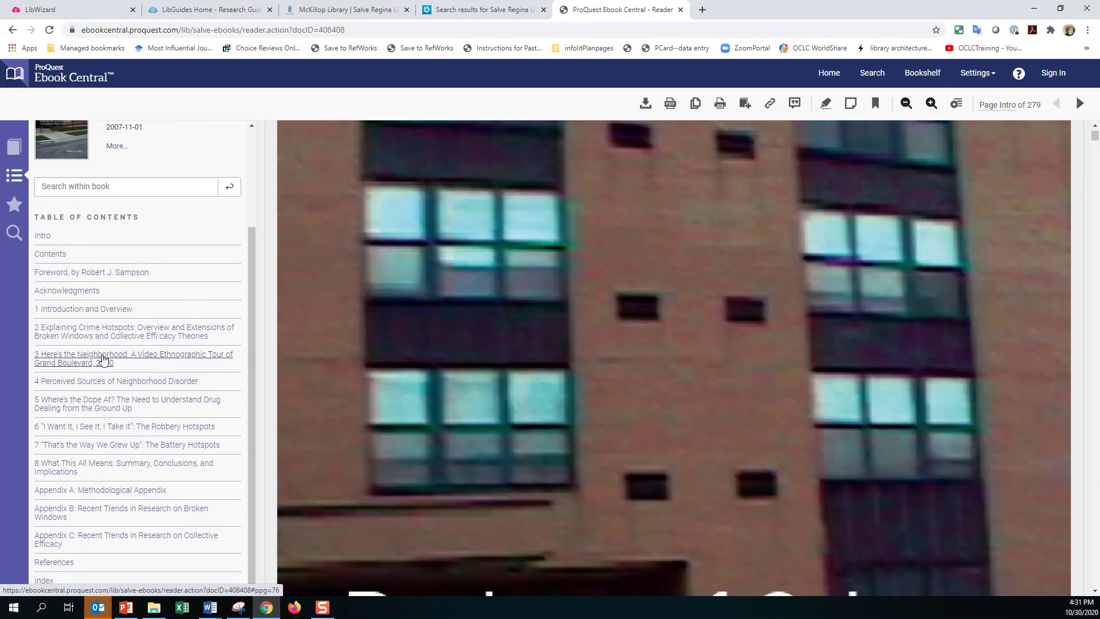
click(82, 310)
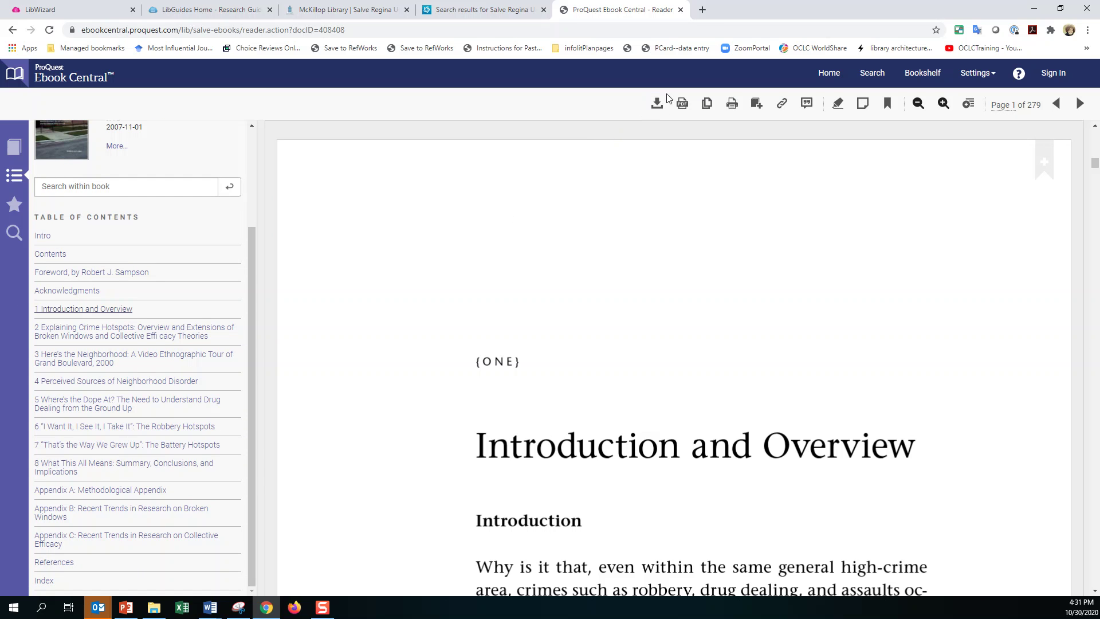
Download the current chapter as a PDF with the APA citation style
click(683, 106)
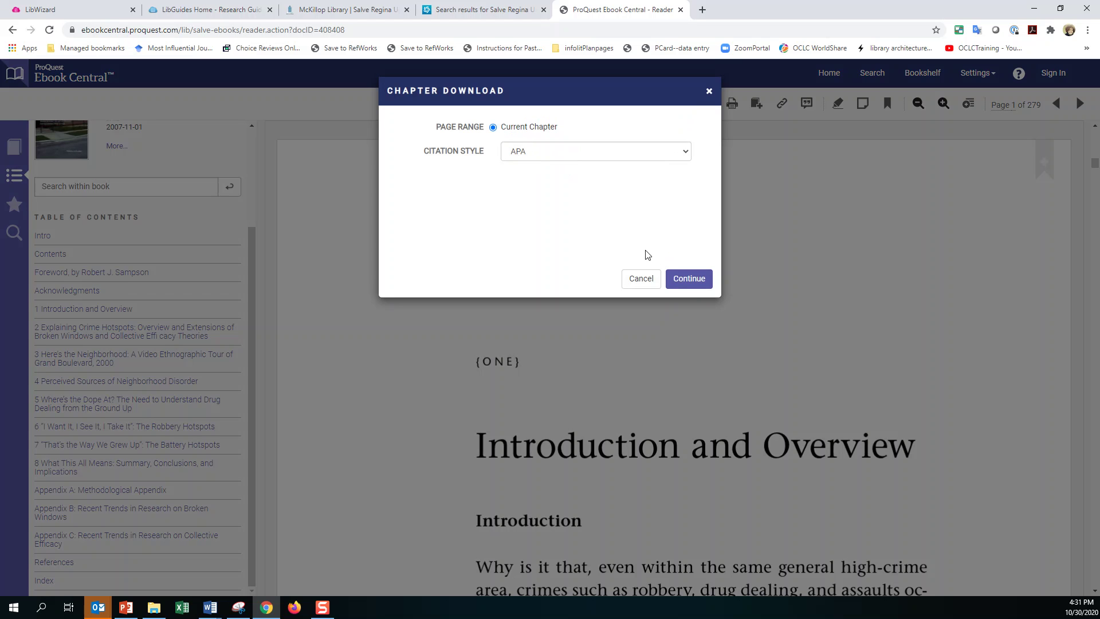
click(694, 286)
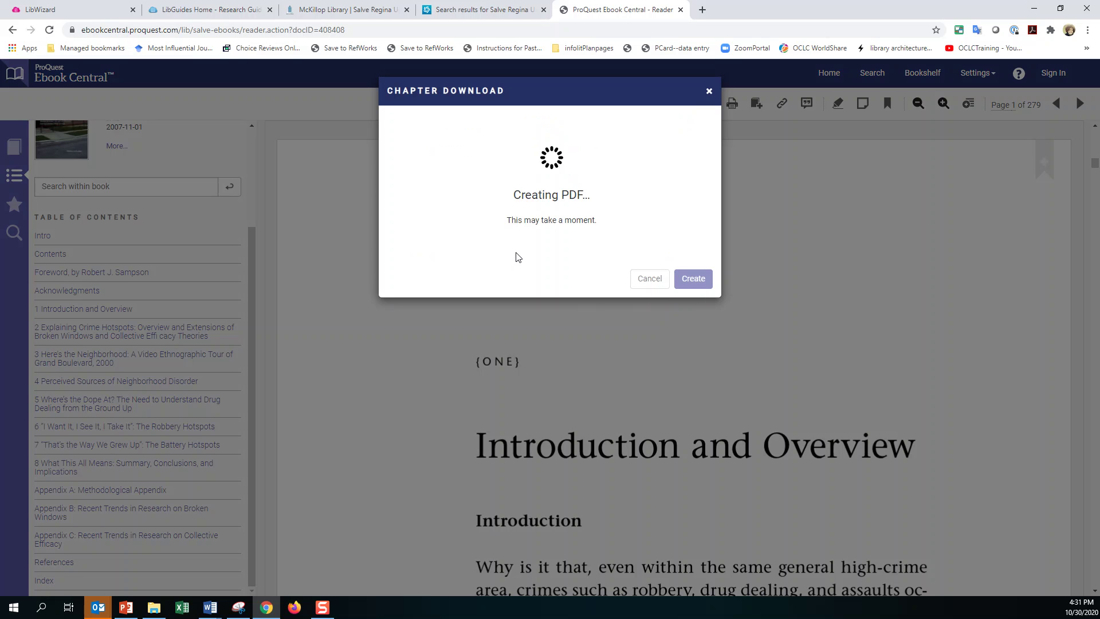
click(538, 187)
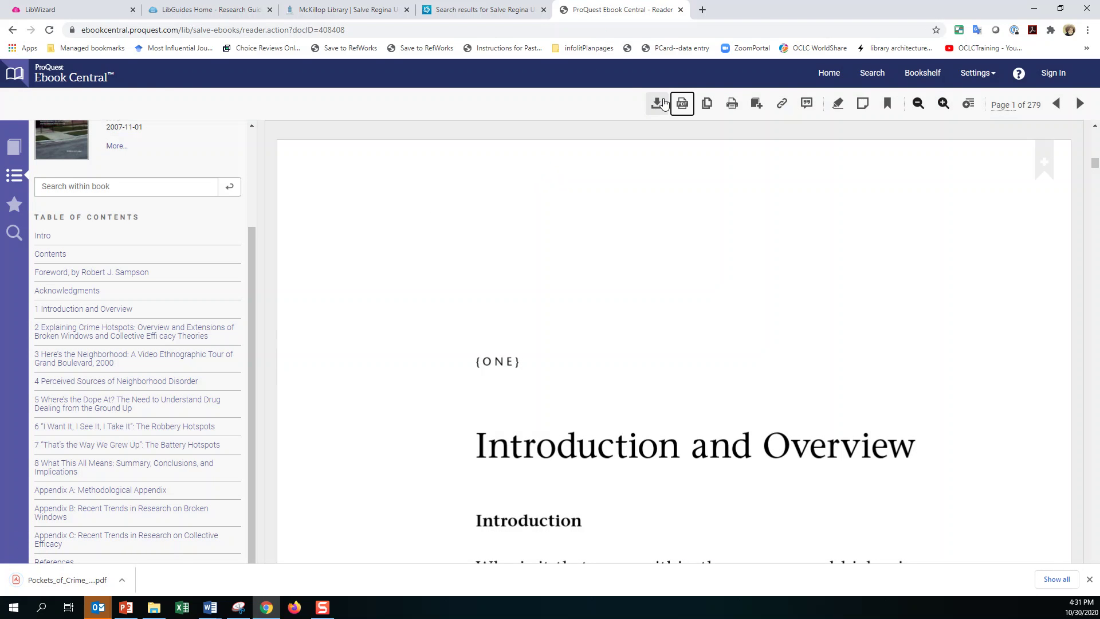
Back in the catalog results, generate the APA 7th ed. citation for Pockets of Crime, highlight its full text, and close the citation window
click(472, 9)
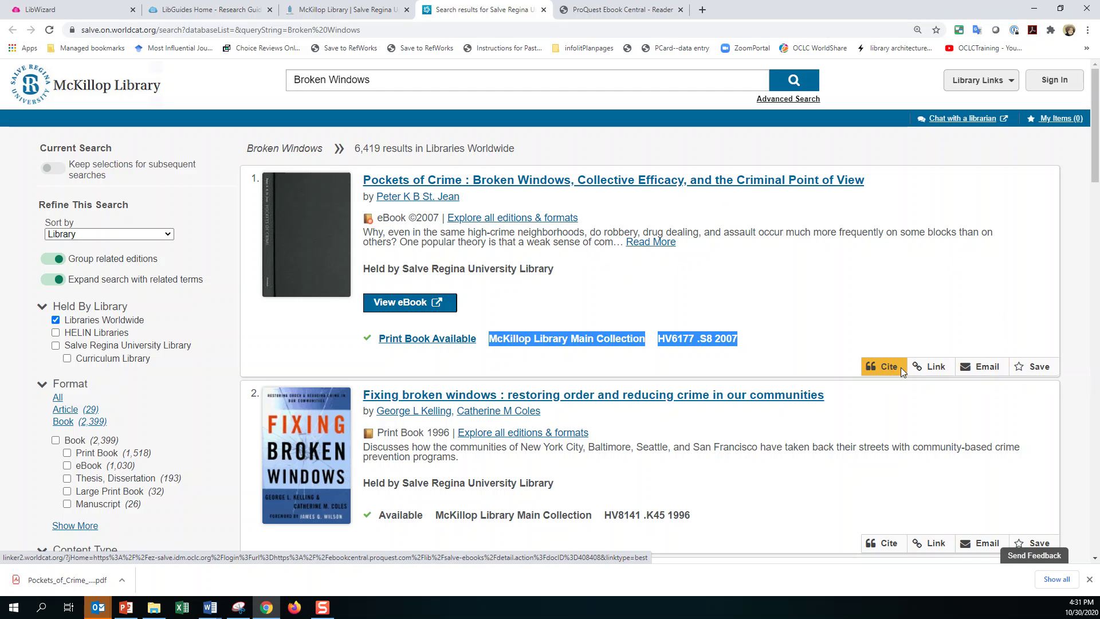
click(884, 363)
click(638, 252)
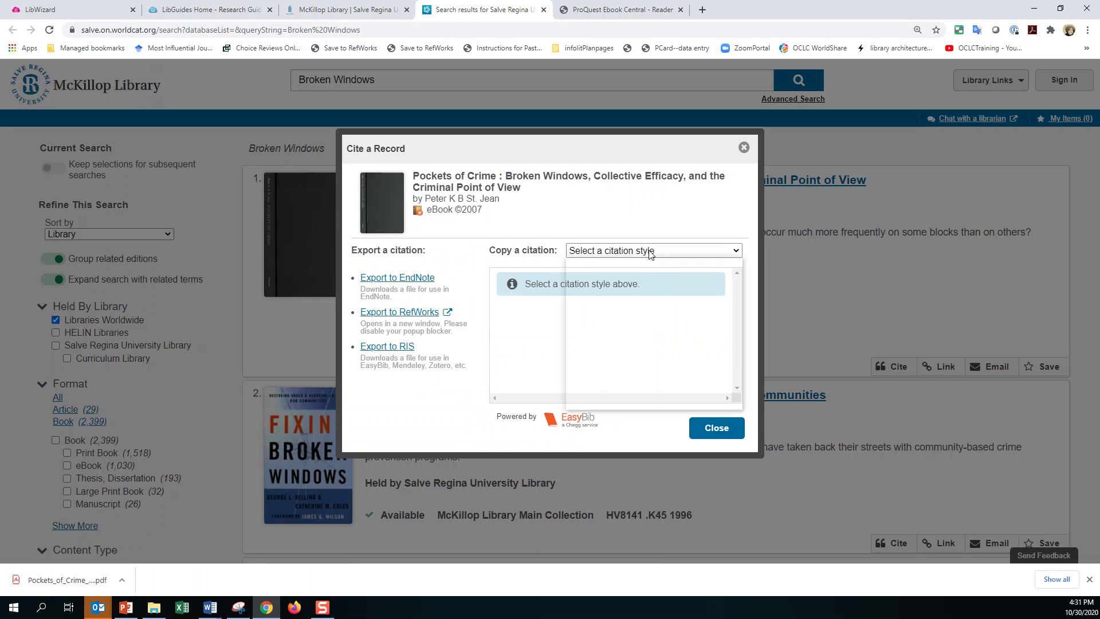
click(630, 307)
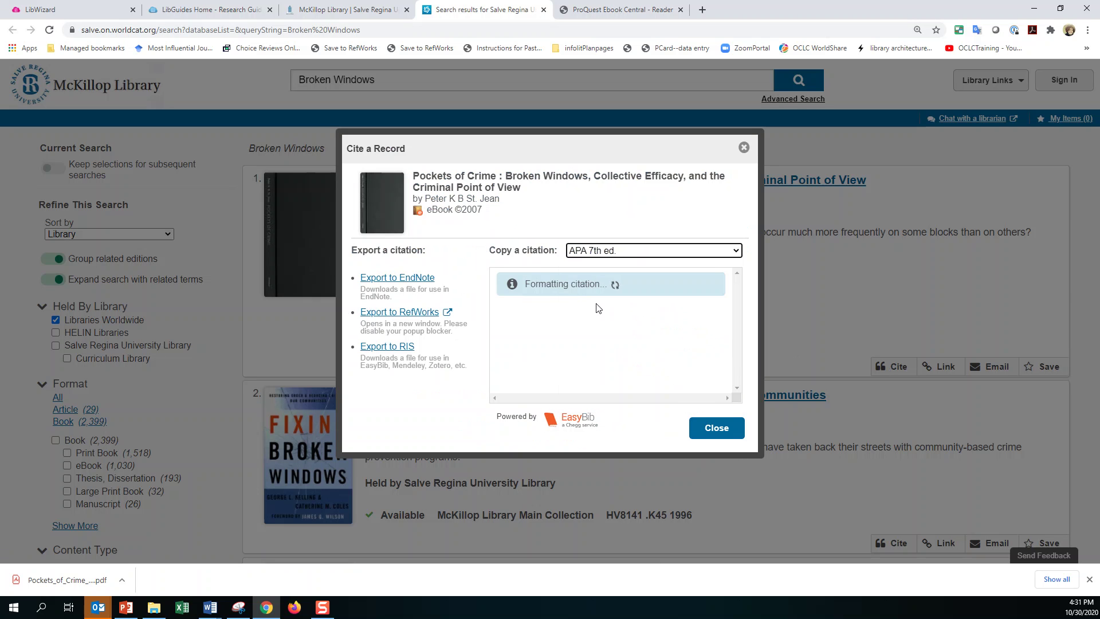
scroll(508, 359, down, 1)
drag(497, 354, 617, 386)
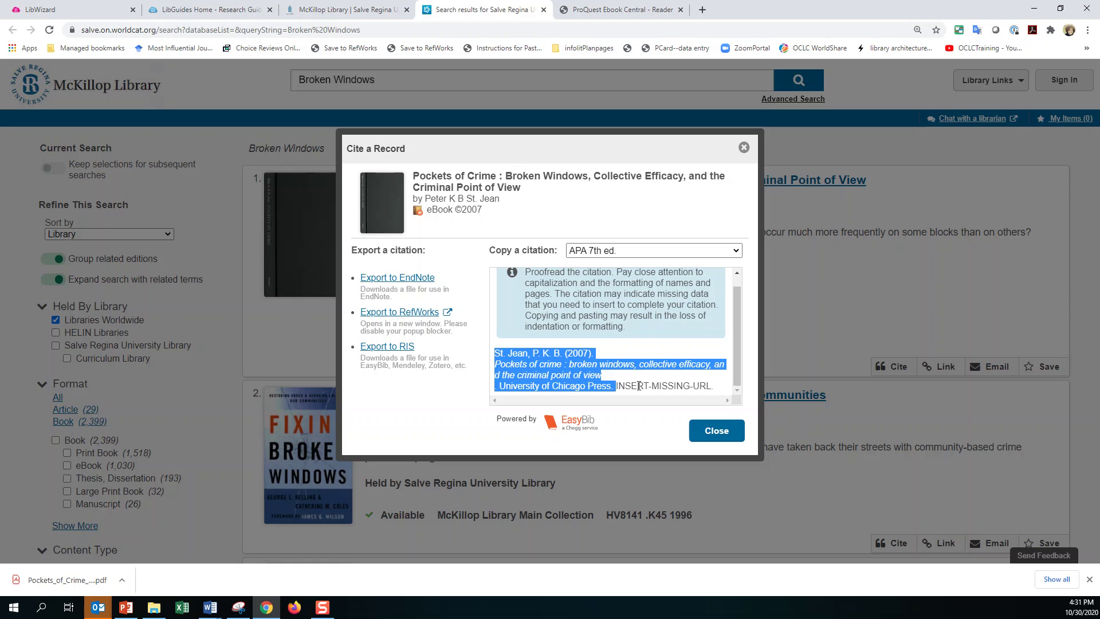
drag(711, 384, 496, 357)
click(727, 436)
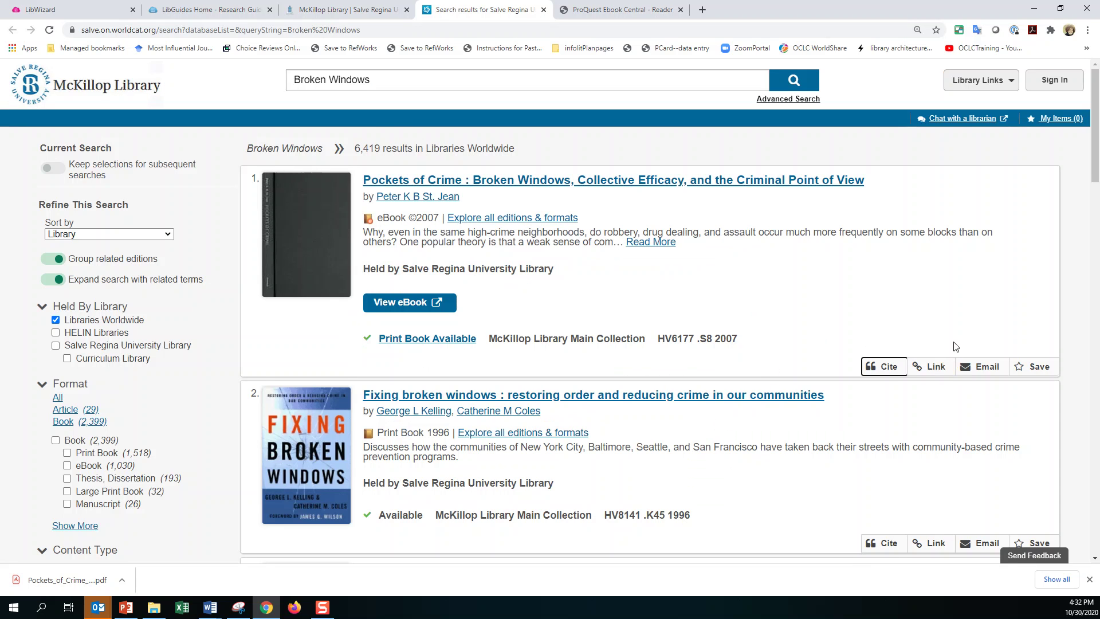
Display the shareable record link for Pockets of Crime and close it
click(937, 367)
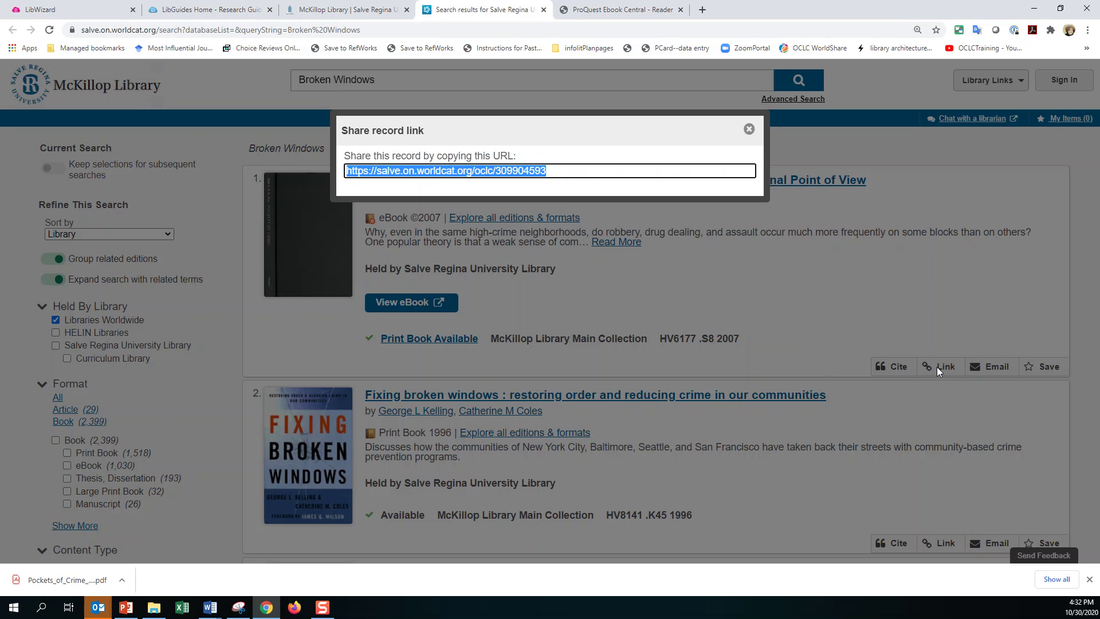
click(749, 130)
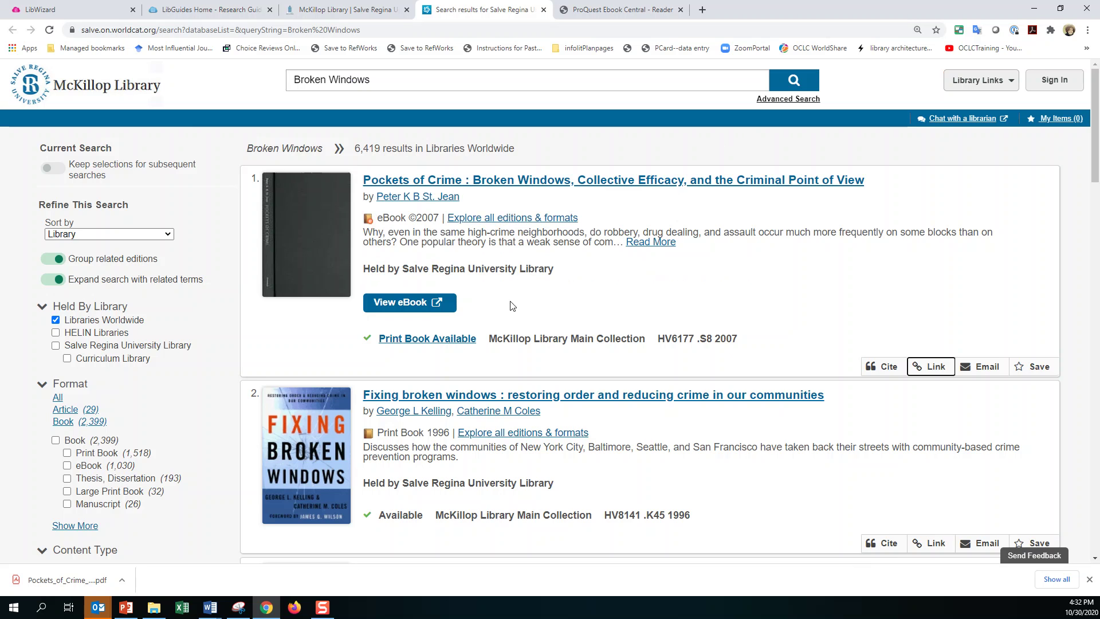
Browse further down the Broken Windows catalog results and open the ebook Police Innovation: Contrasting Perspectives for online viewing
scroll(512, 306, down, 5)
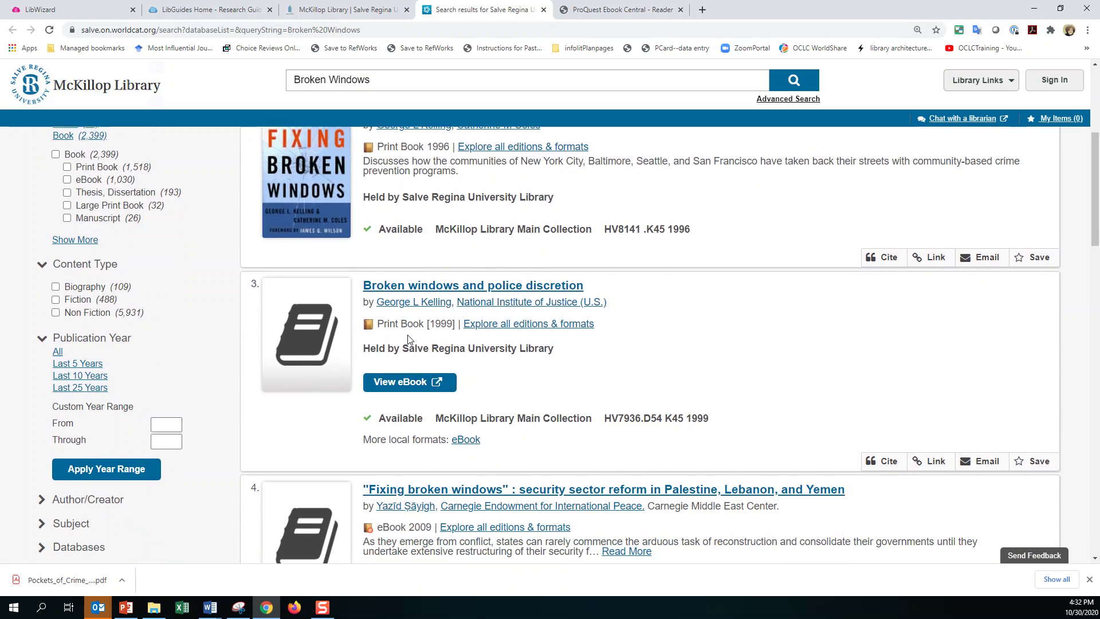
scroll(529, 346, down, 5)
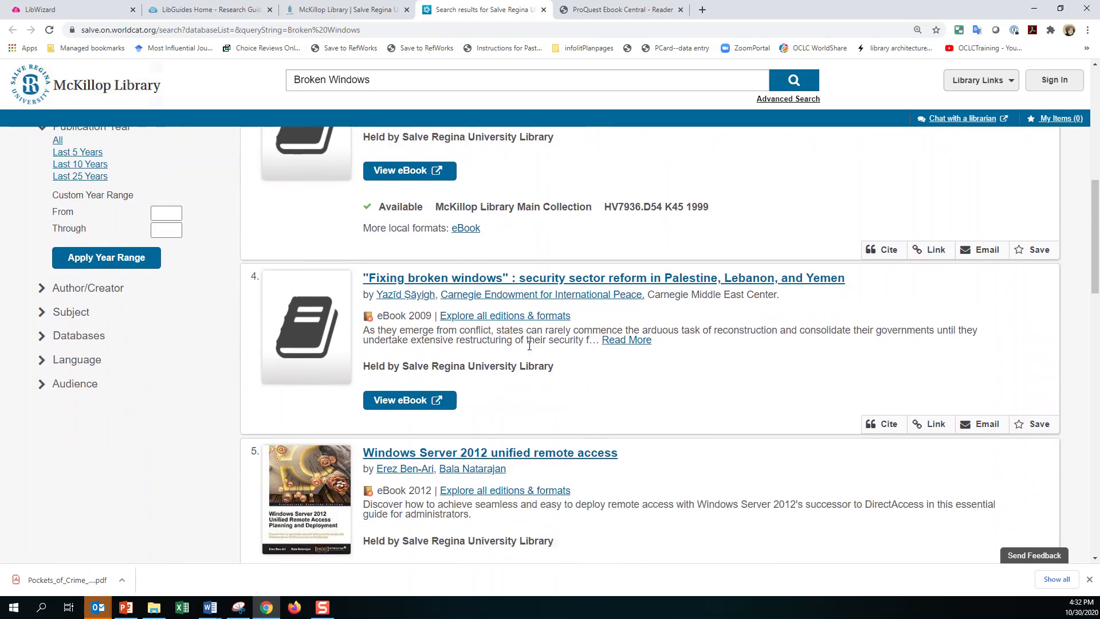
scroll(529, 345, down, 8)
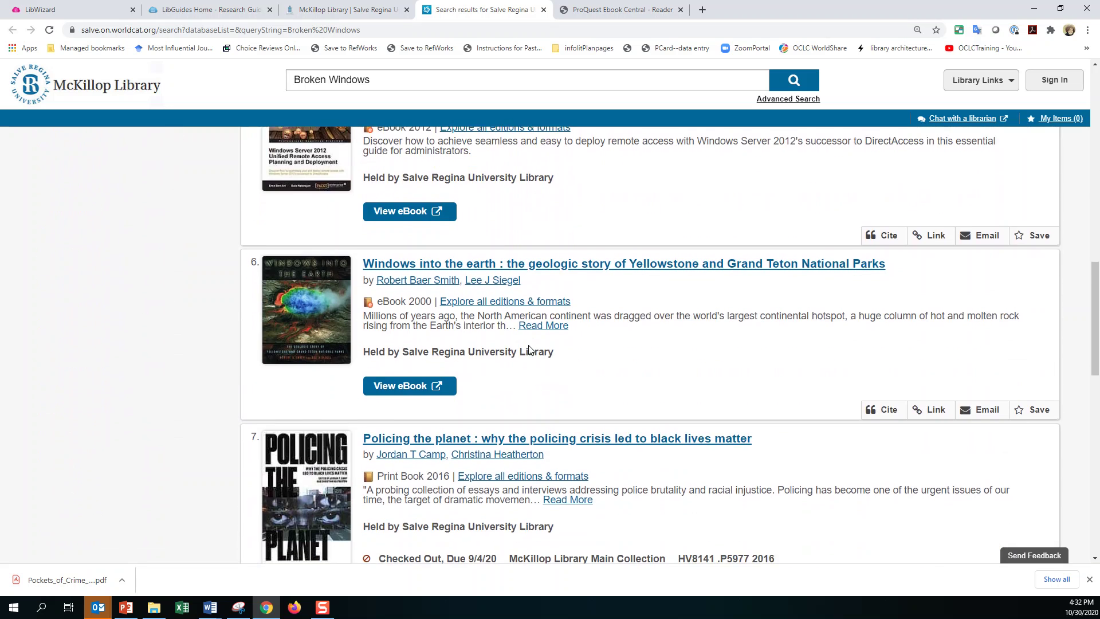
scroll(444, 350, down, 2)
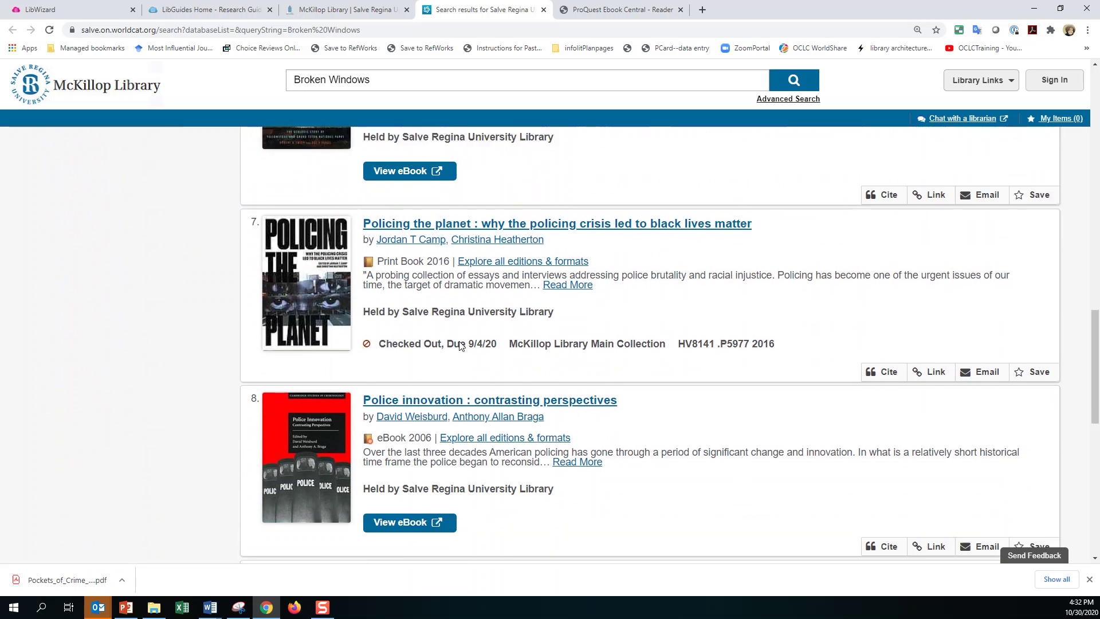
click(417, 454)
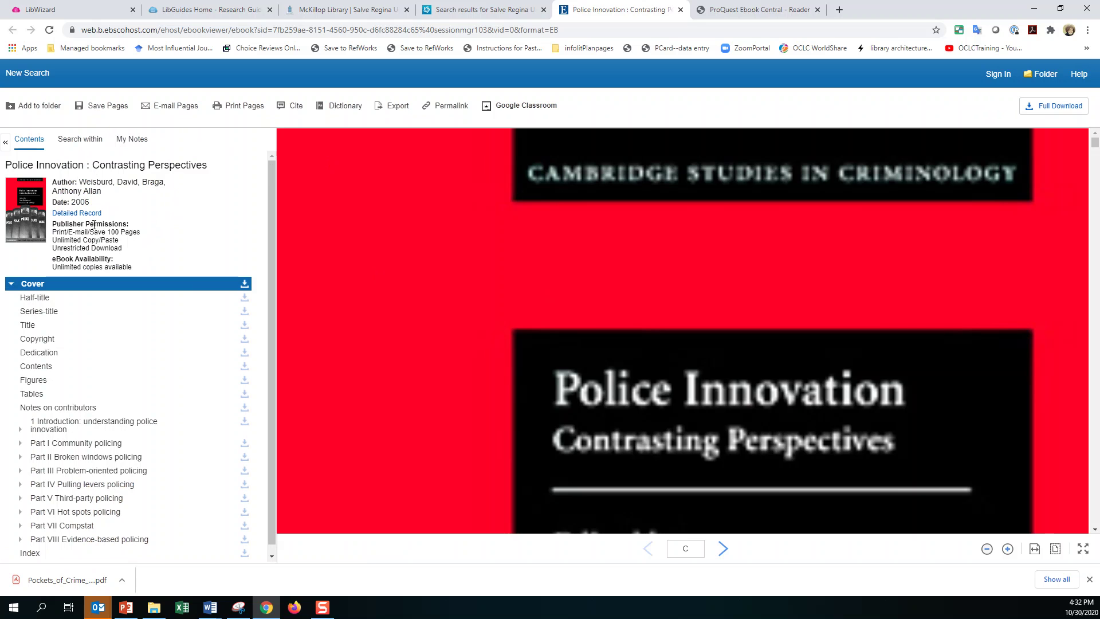
Expand Part I Community policing in the ebook's contents and skim the start of chapter 2, "Advocate: The promise of community policing"
scroll(139, 317, down, 1)
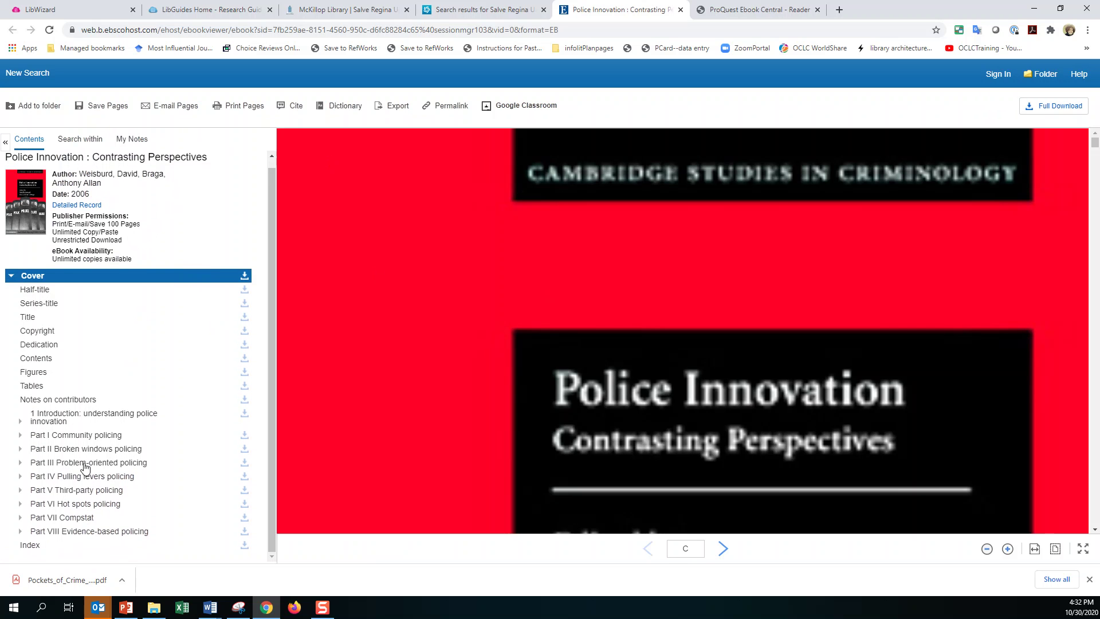
click(19, 435)
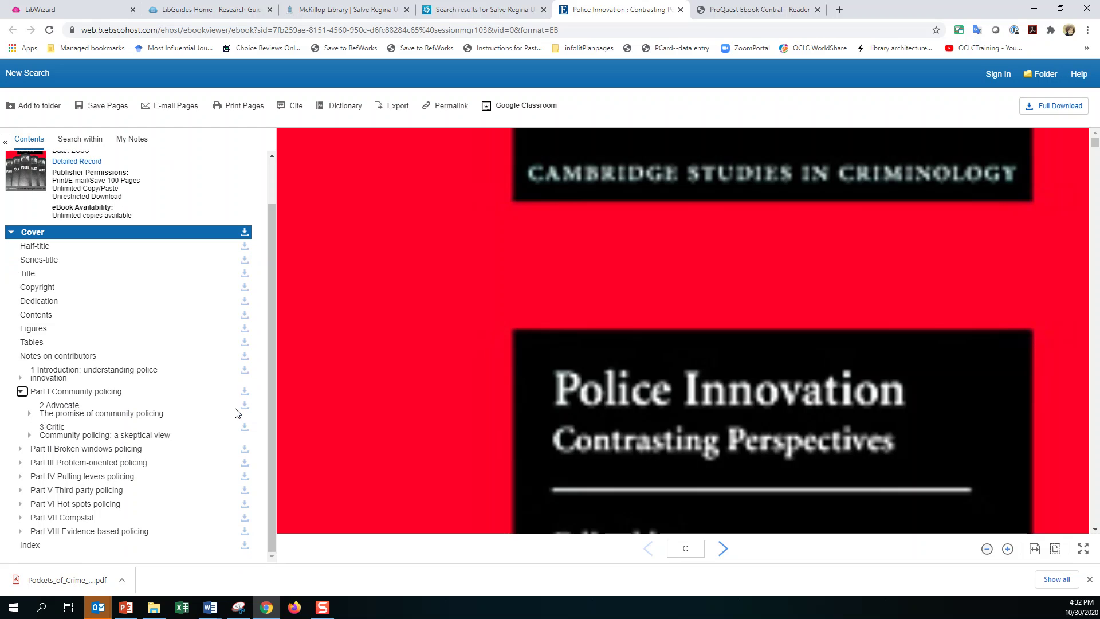
click(95, 413)
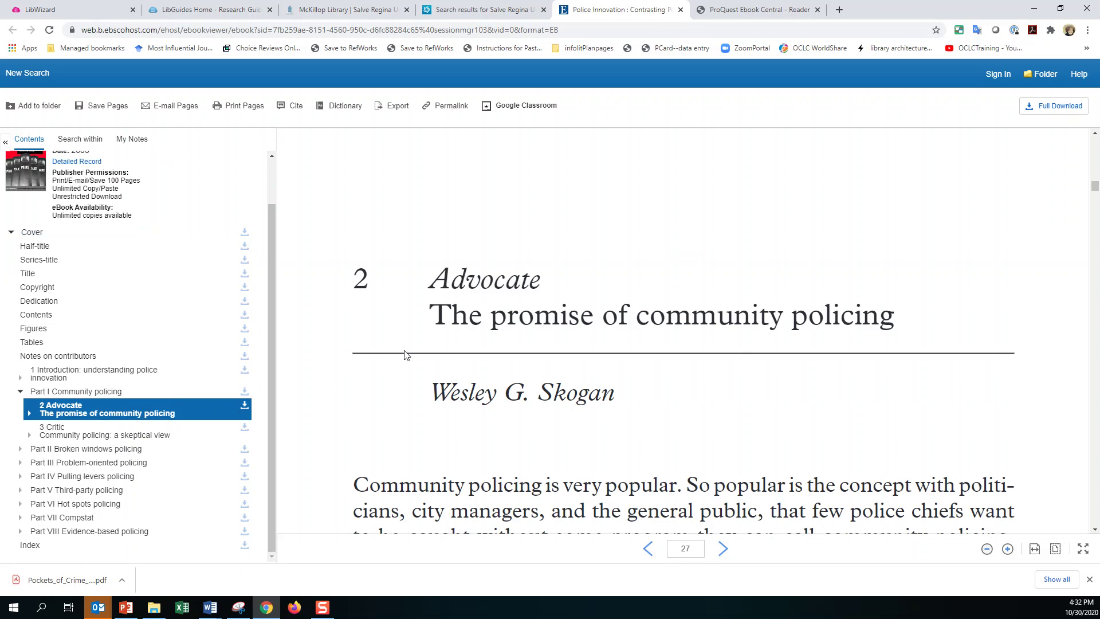
scroll(417, 356, down, 5)
scroll(431, 384, up, 10)
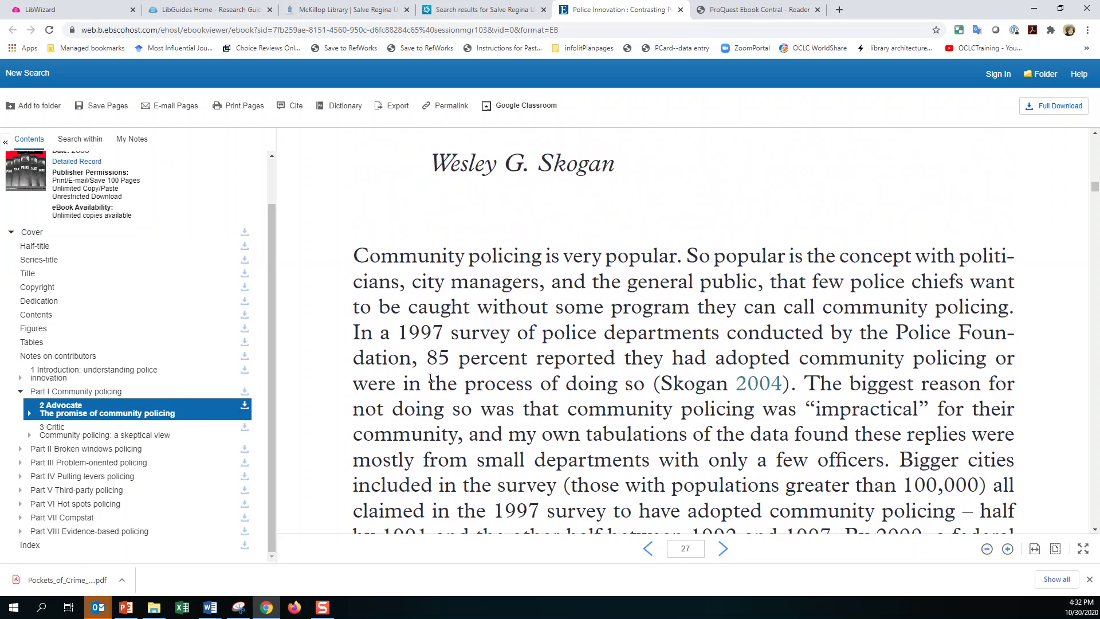
scroll(431, 384, up, 3)
scroll(396, 287, down, 3)
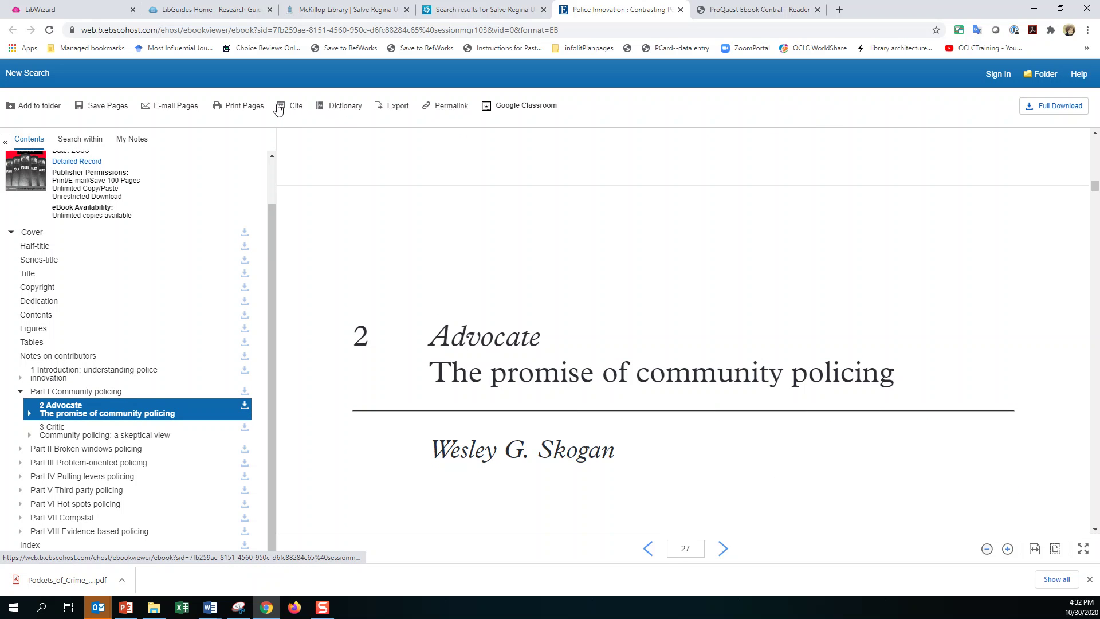
Return to the McKillop Library home page and run a keyword article search for "Operation Ceasefire"
click(463, 11)
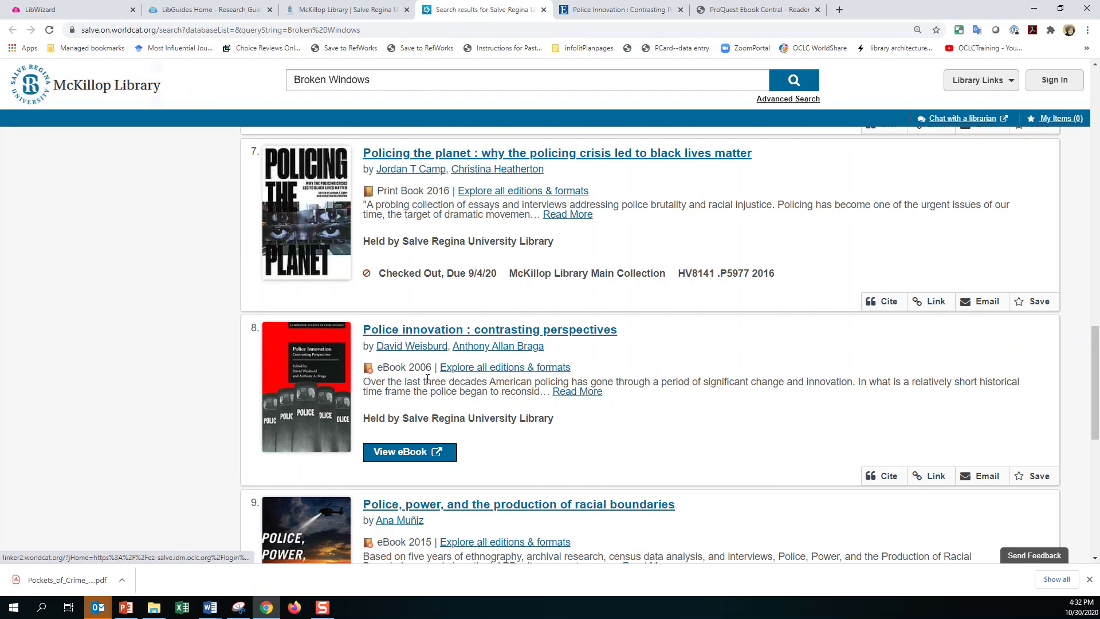
scroll(864, 480, up, 5)
click(344, 9)
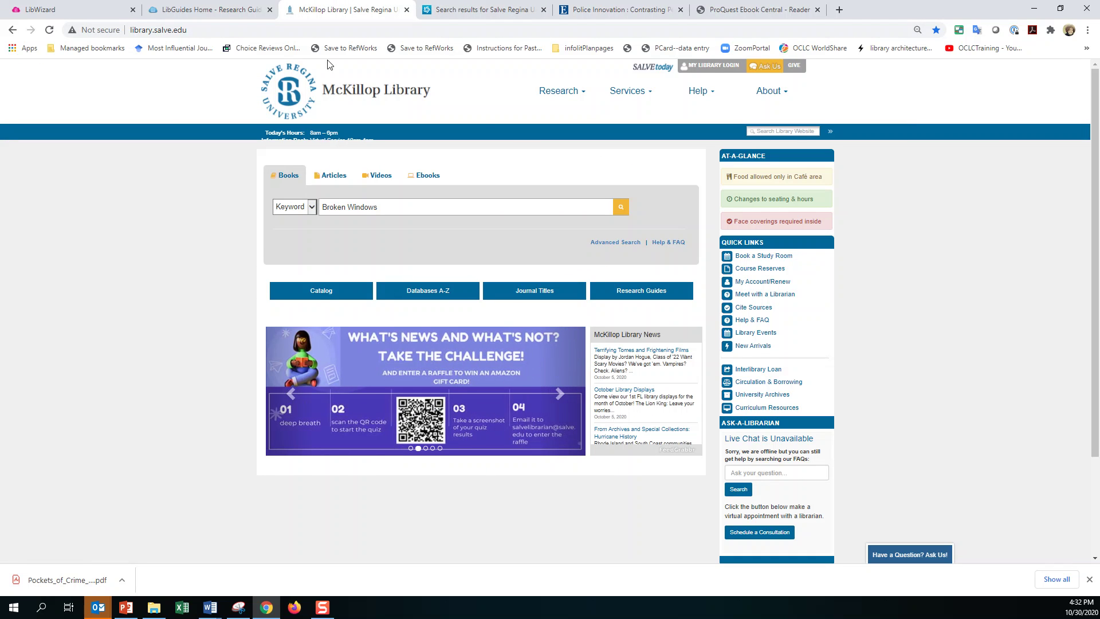
click(332, 177)
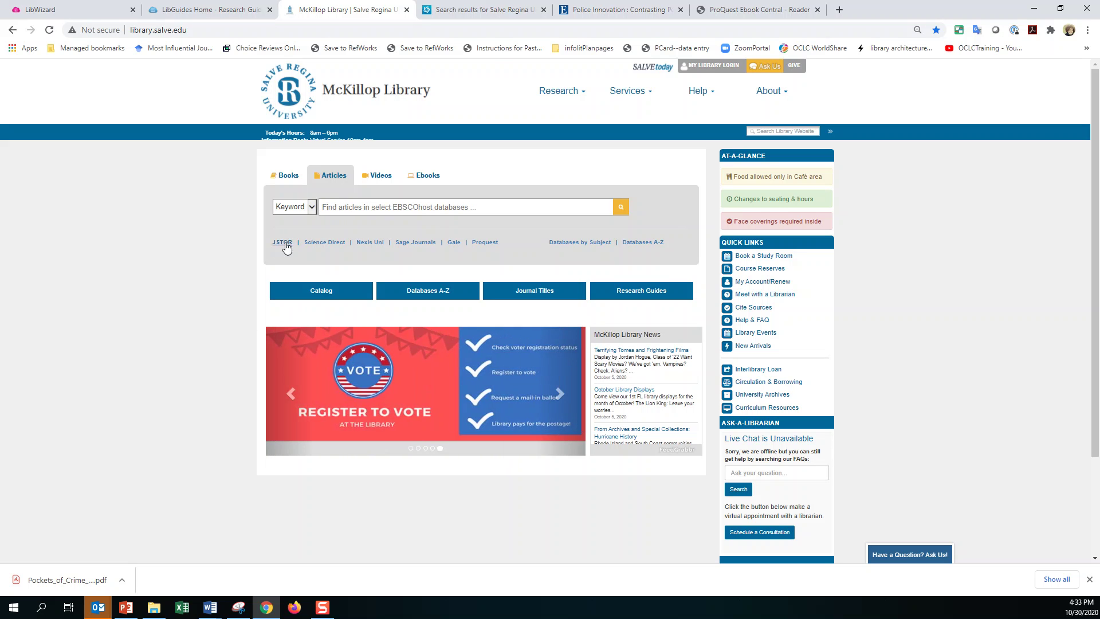
click(484, 208)
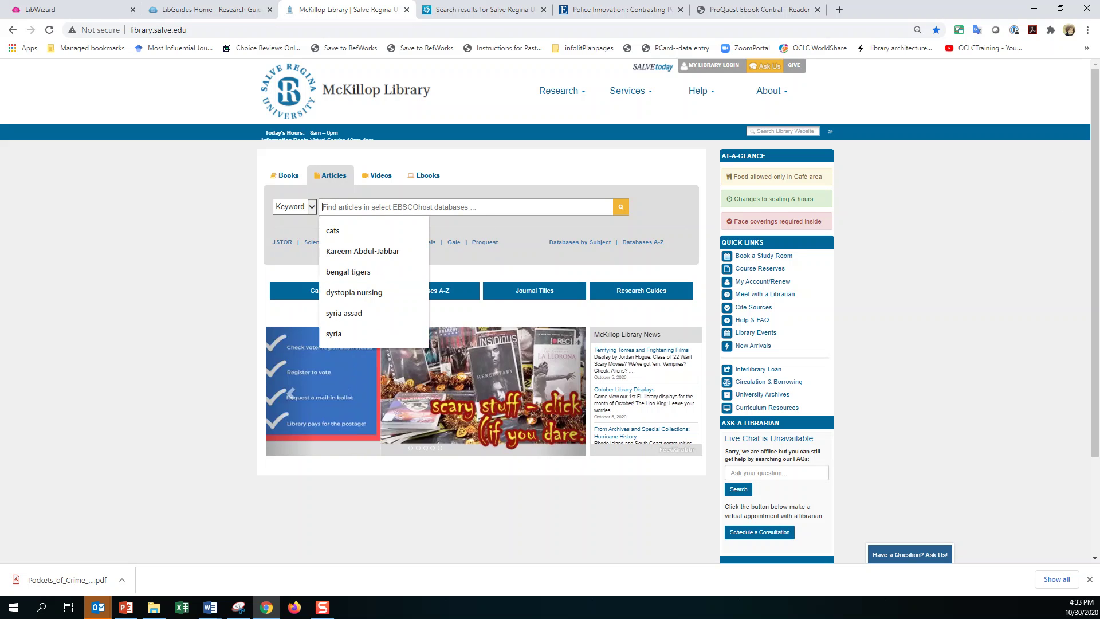
key(alt+Tab)
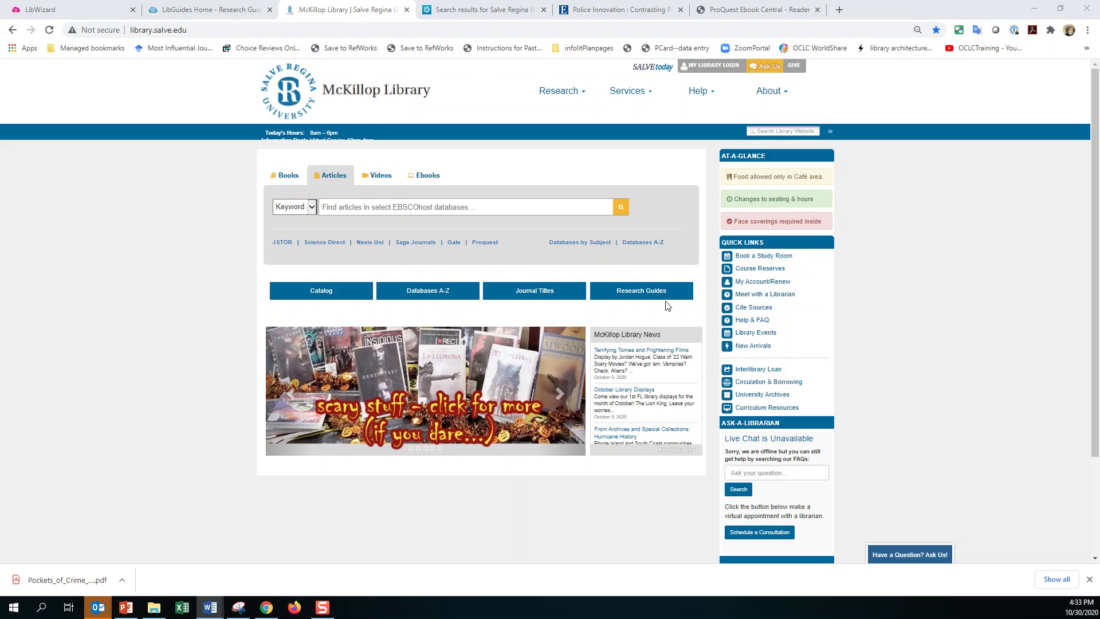
click(394, 203)
text(Operation Ceasefire)
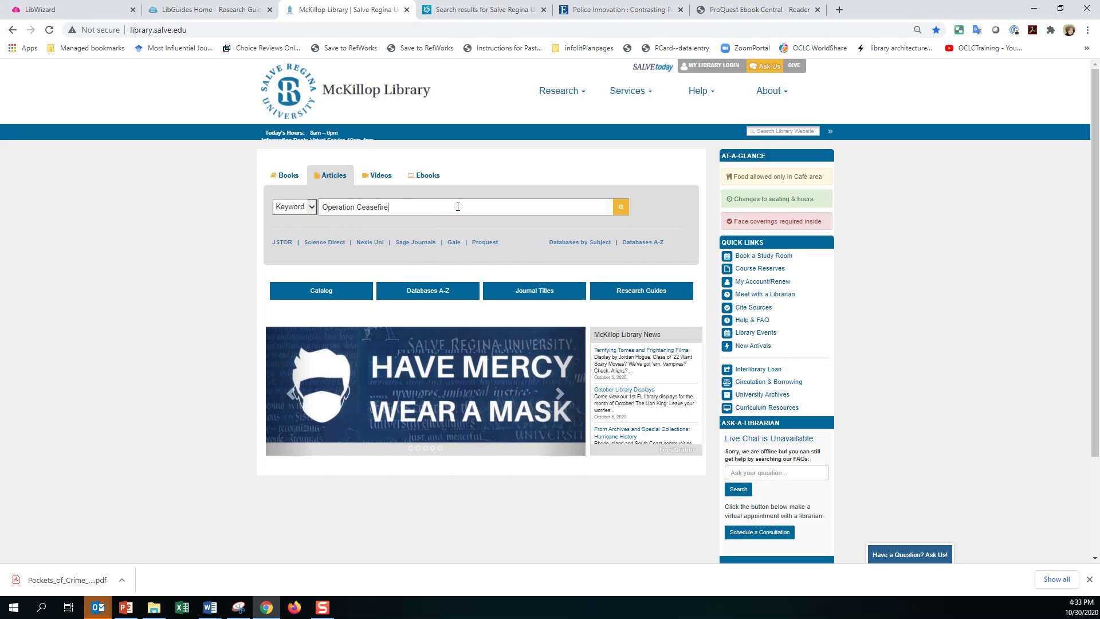
key(Return)
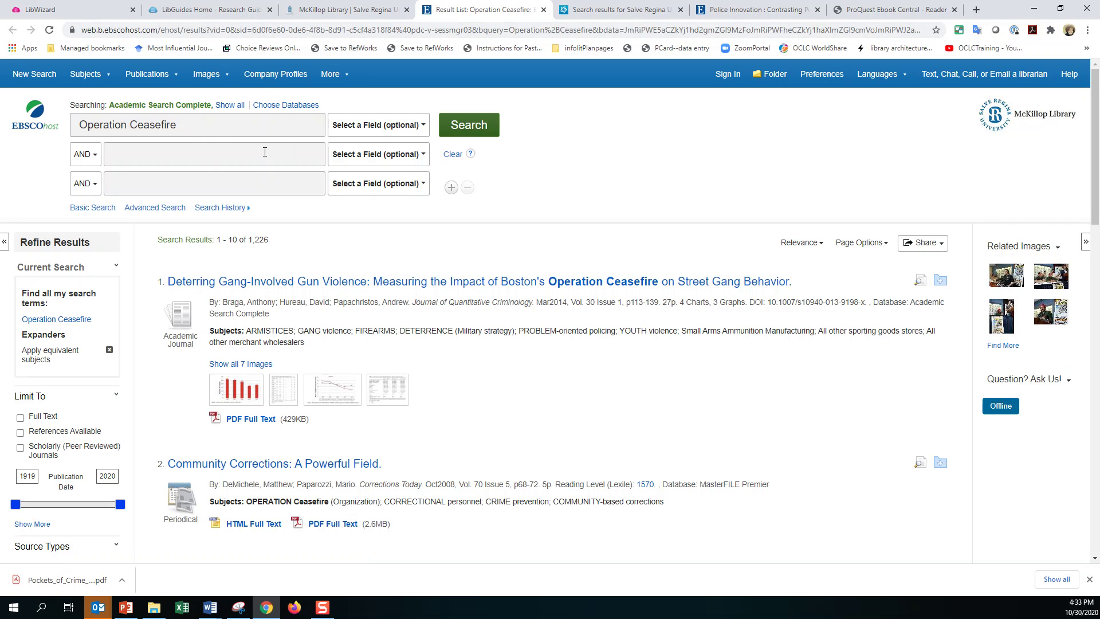
Highlight the result count, open the first article's detailed record, view its PDF full text, and return to the record
drag(281, 243, 249, 242)
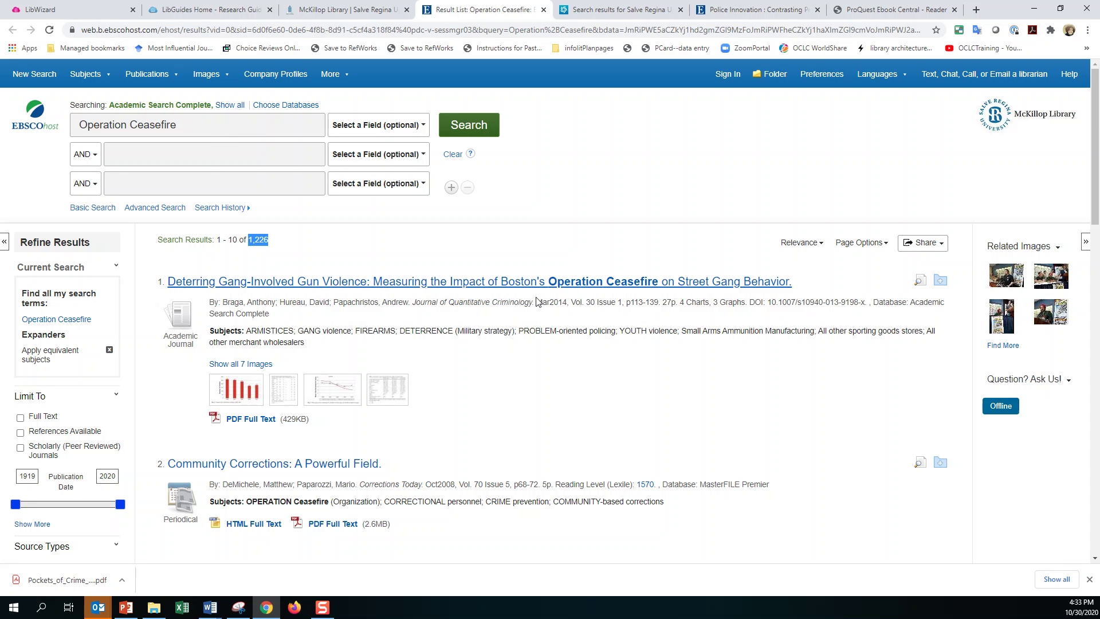
click(387, 292)
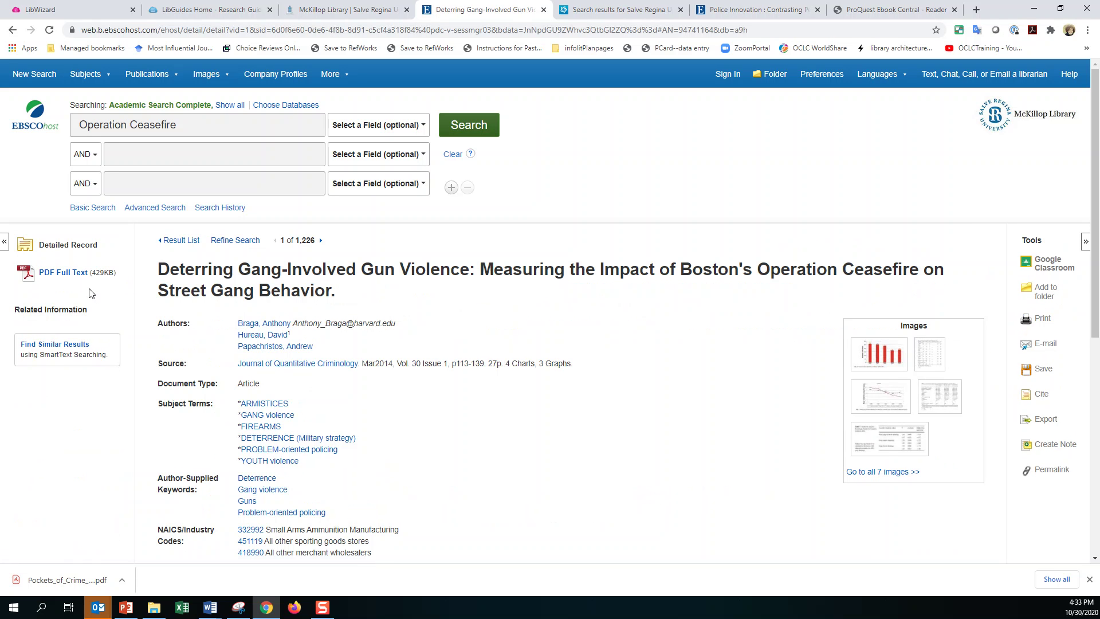
click(58, 277)
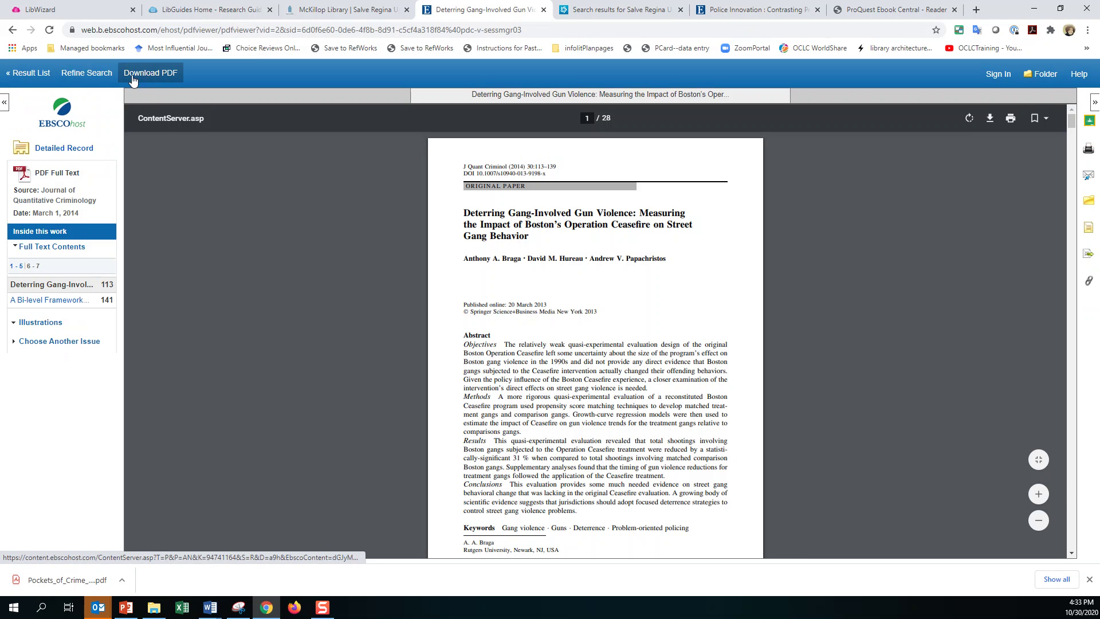
click(12, 29)
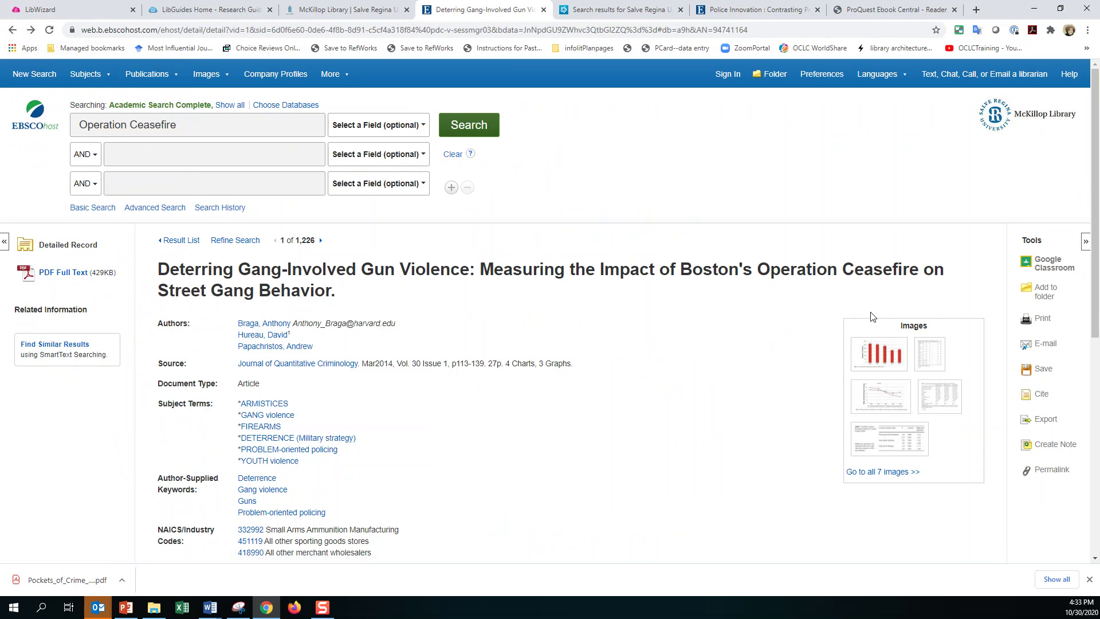
Display the citation formats for the gang-involved gun violence article and highlight the full APA reference
click(1037, 395)
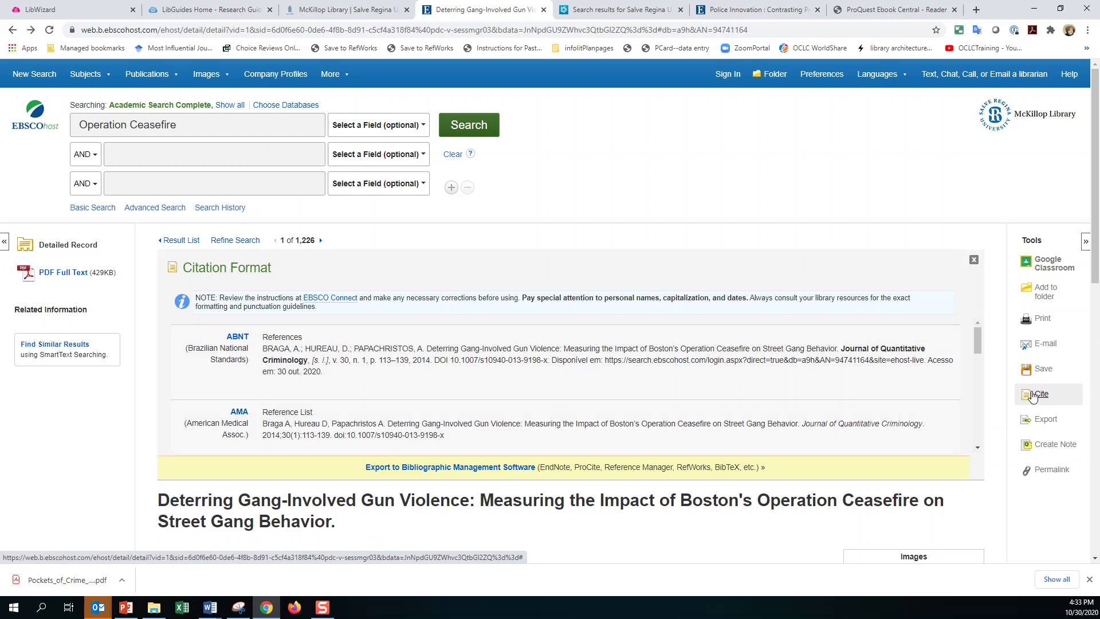
scroll(503, 380, down, 3)
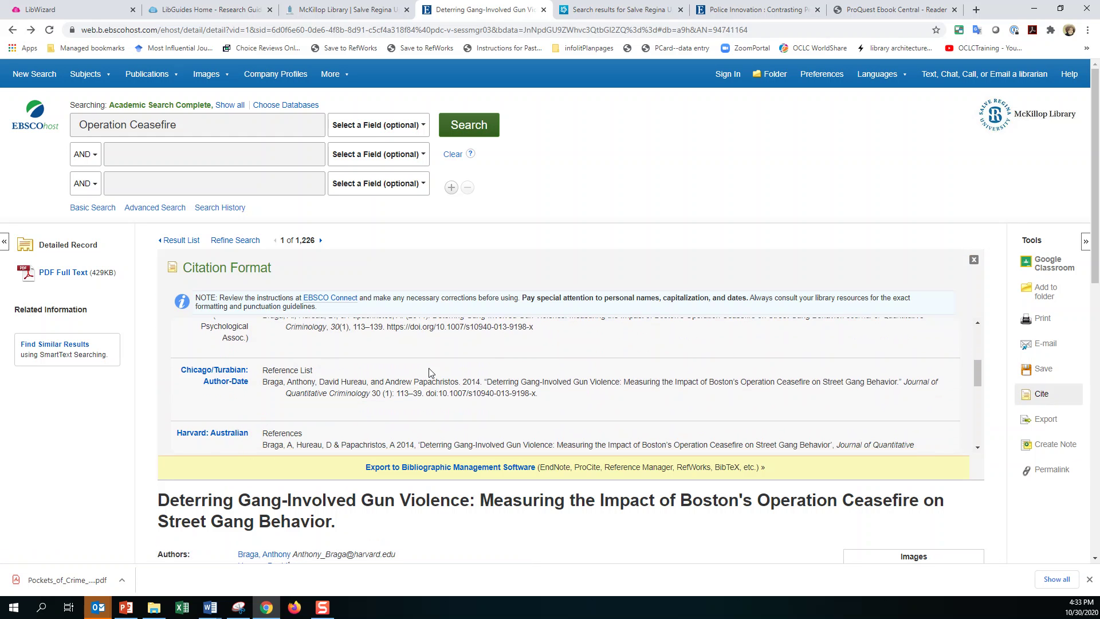
scroll(421, 368, up, 2)
scroll(487, 401, down, 1)
drag(548, 390, 262, 374)
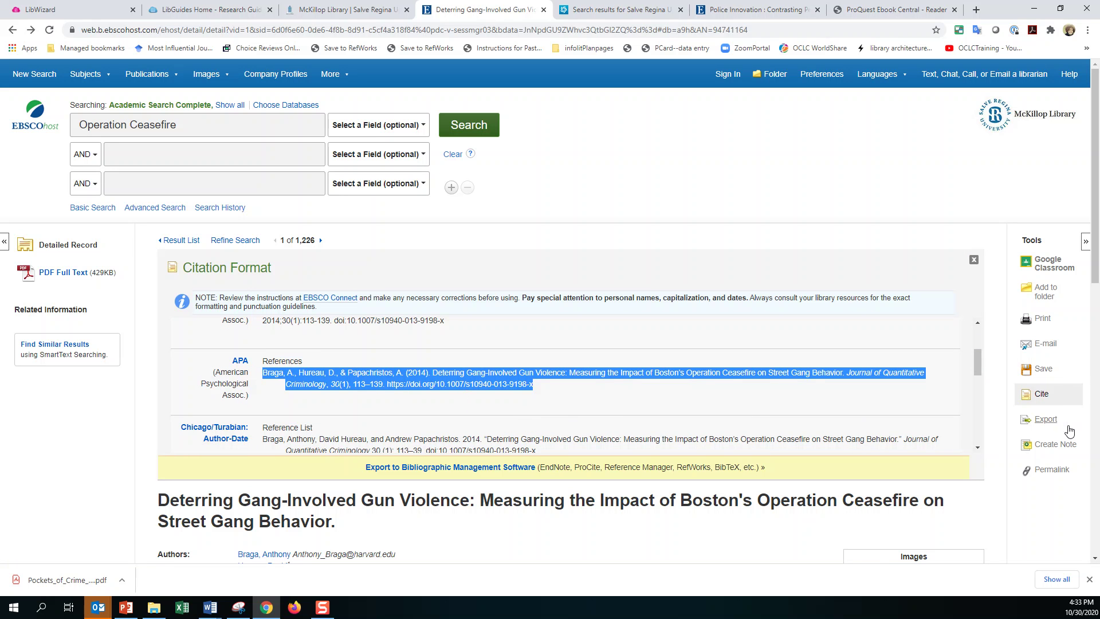
Show the article's permalink, compare it with the browser's page address, and select the whole permalink
click(1051, 469)
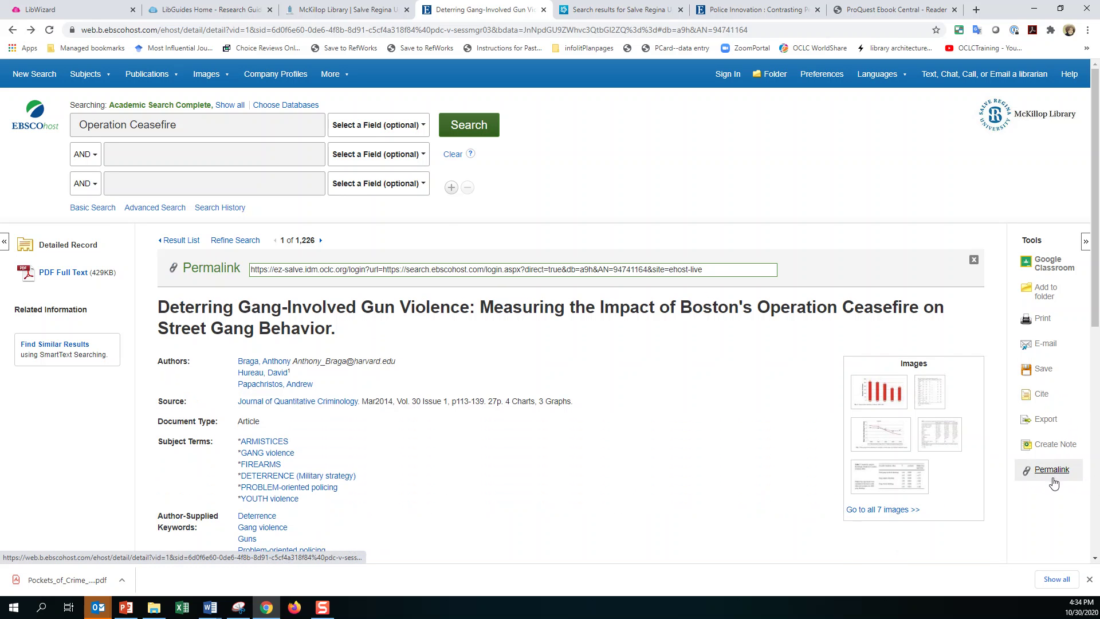
click(458, 269)
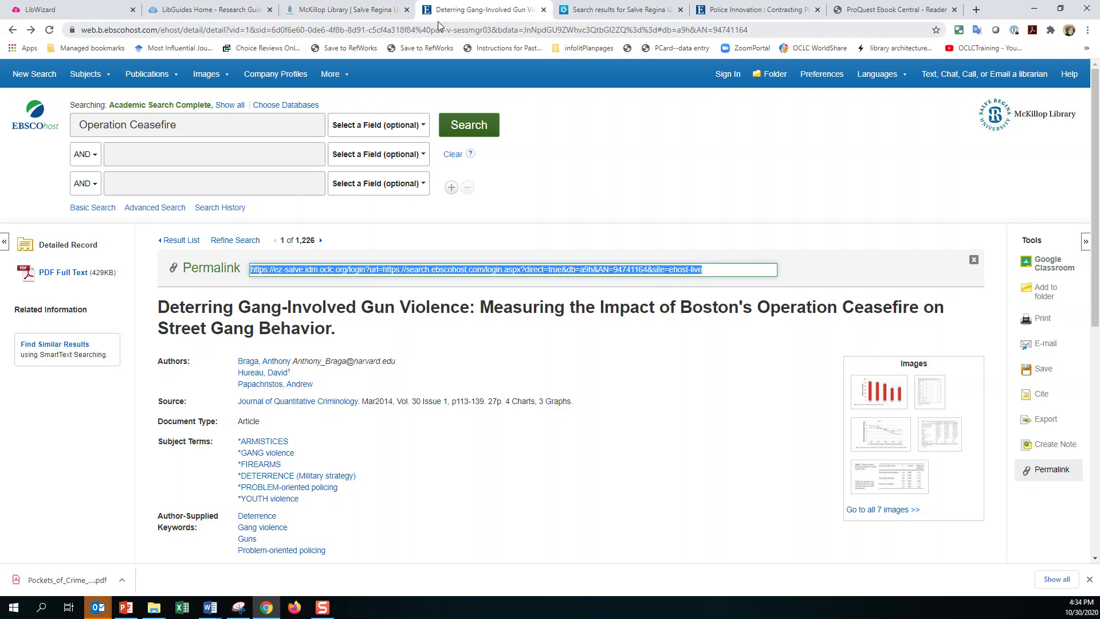
click(401, 30)
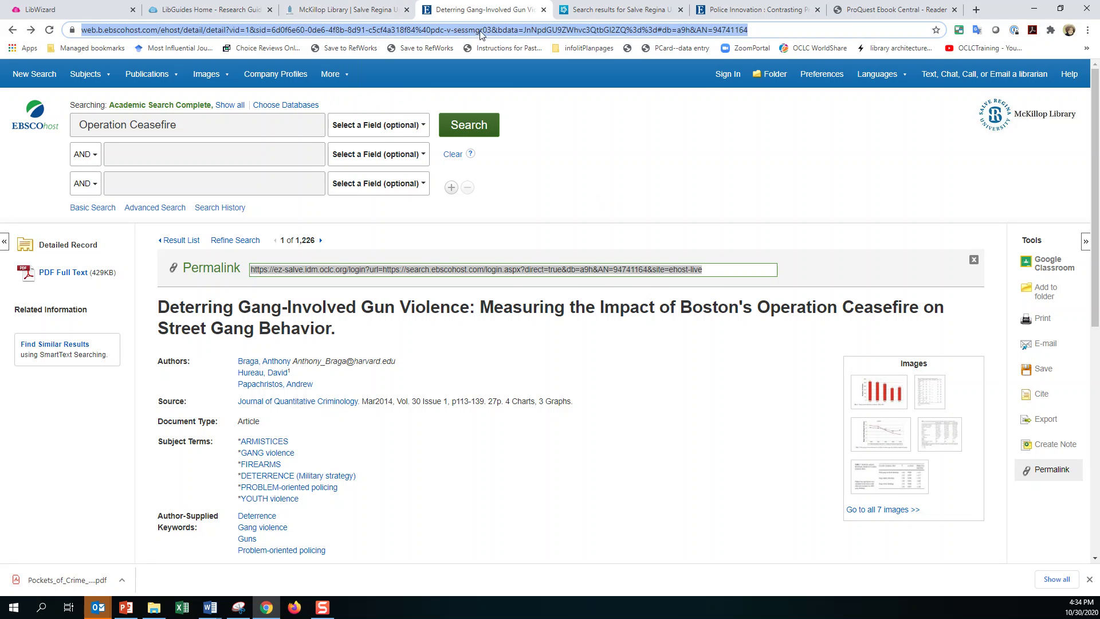
click(260, 31)
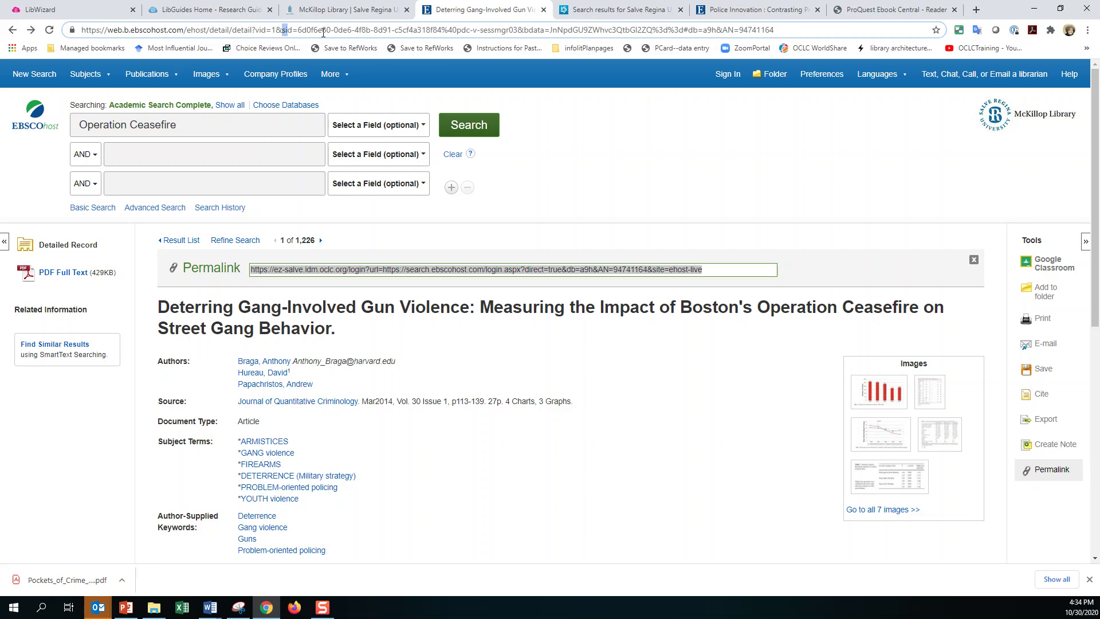
drag(702, 270, 250, 267)
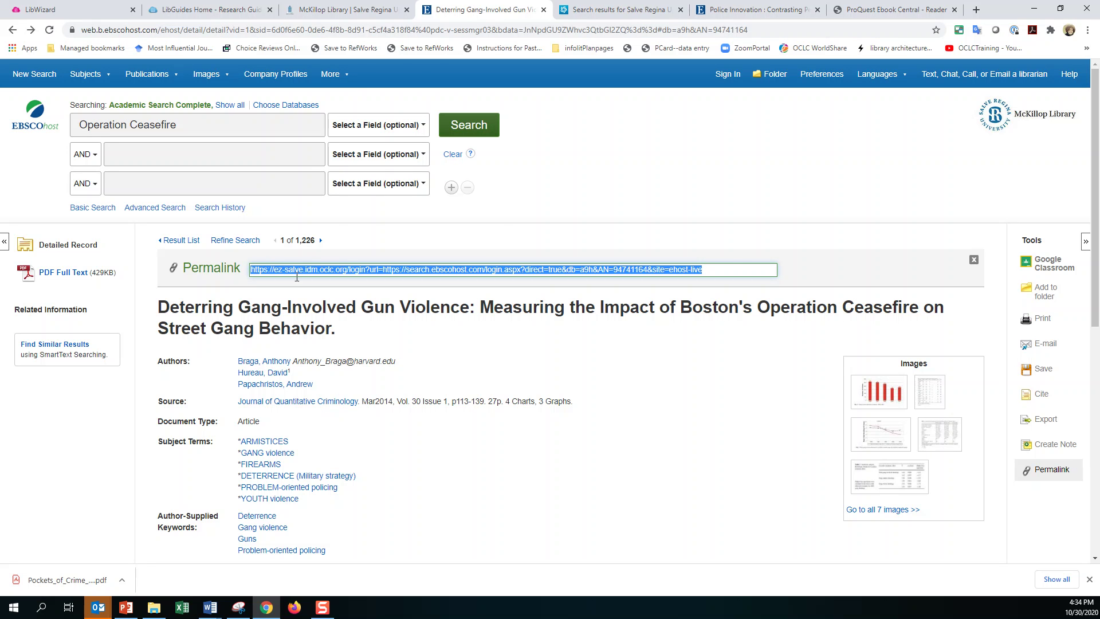
Add "community policing" as a second term combined with AND to the Operation Ceasefire search, correcting its spelling, and run the search
scroll(518, 395, down, 3)
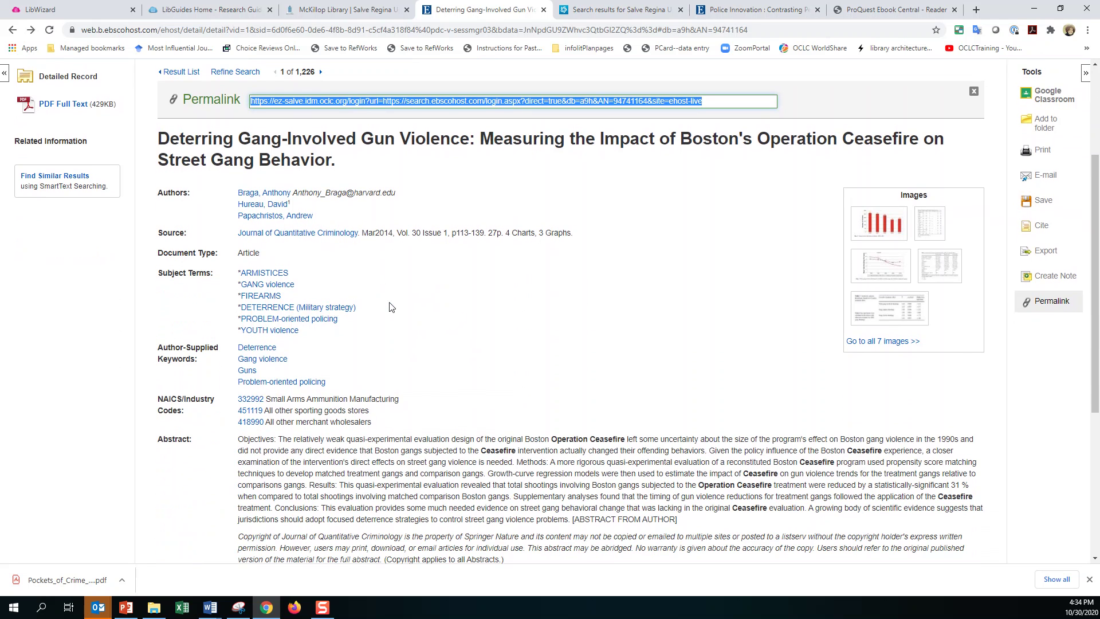
scroll(152, 181, up, 3)
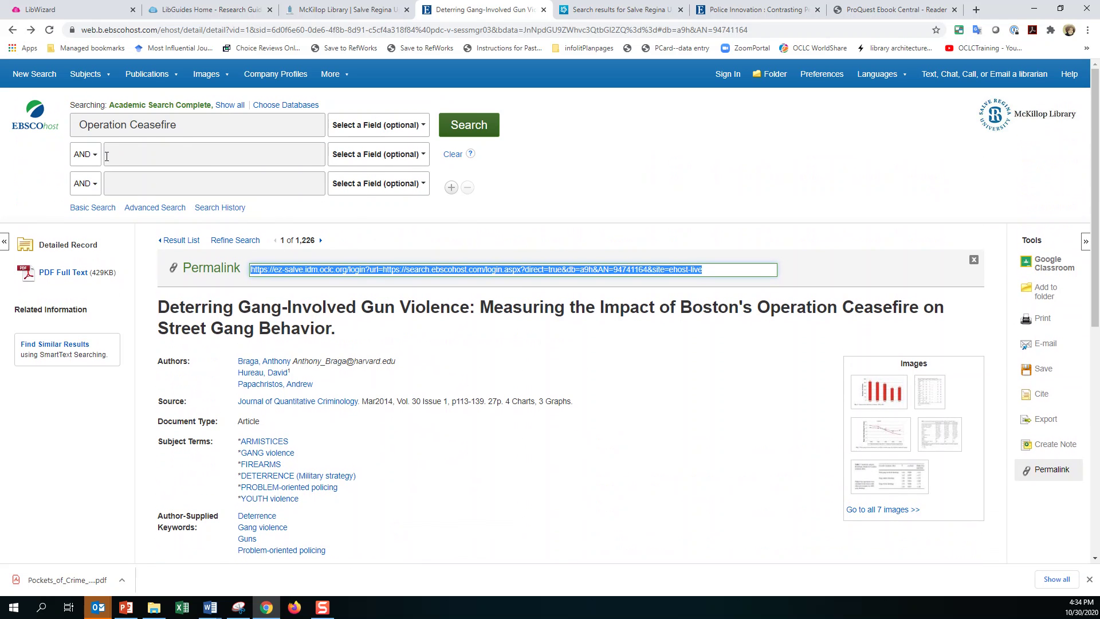
click(125, 150)
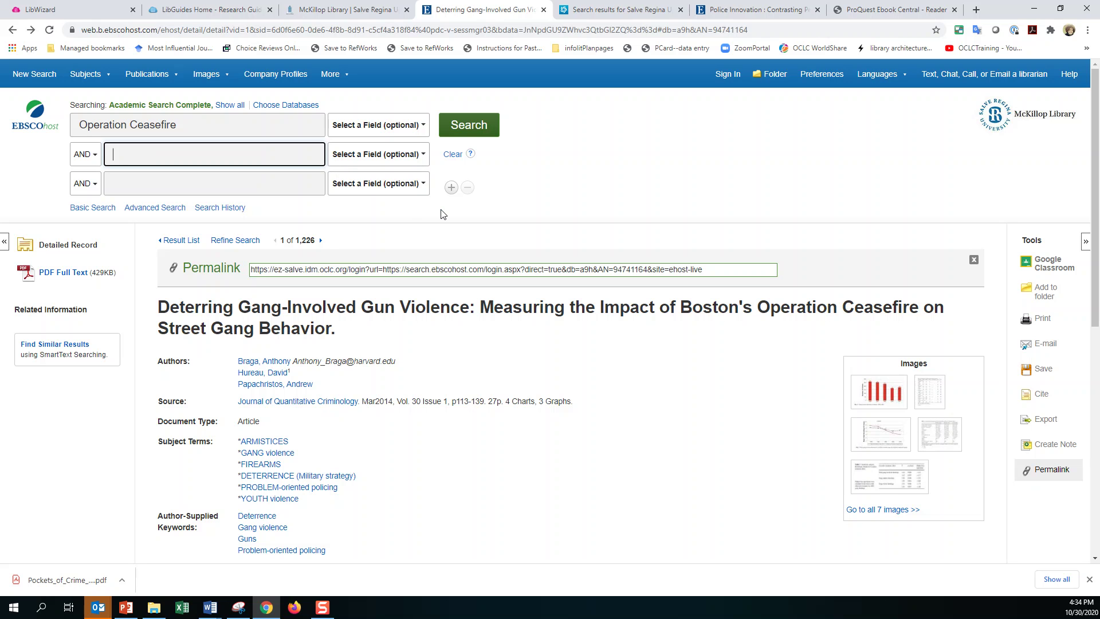
text(comm)
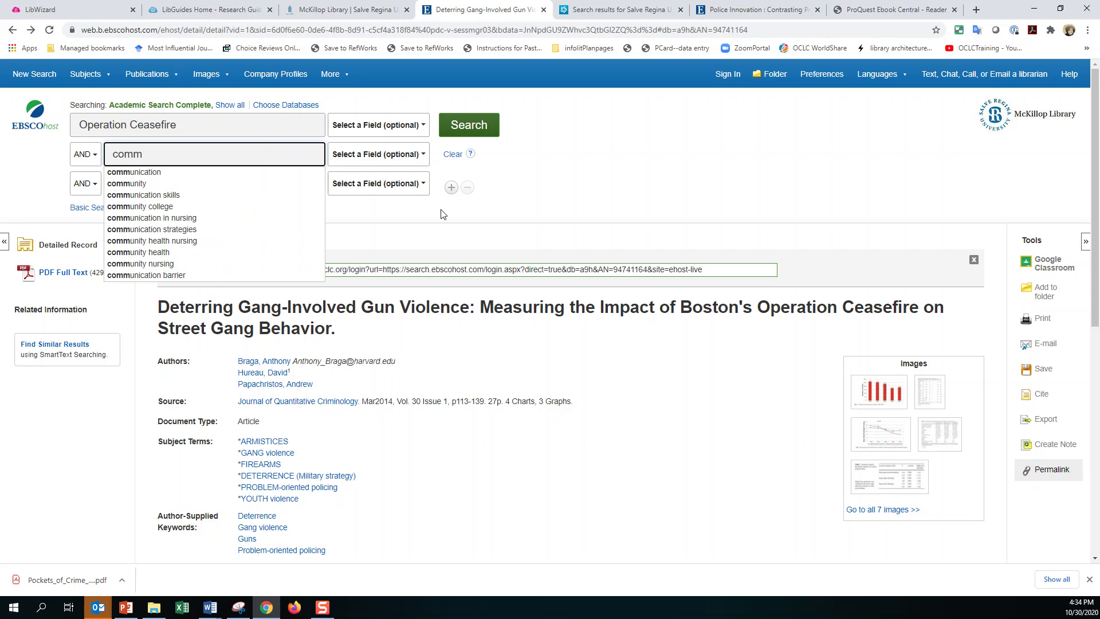
text(unity policiing)
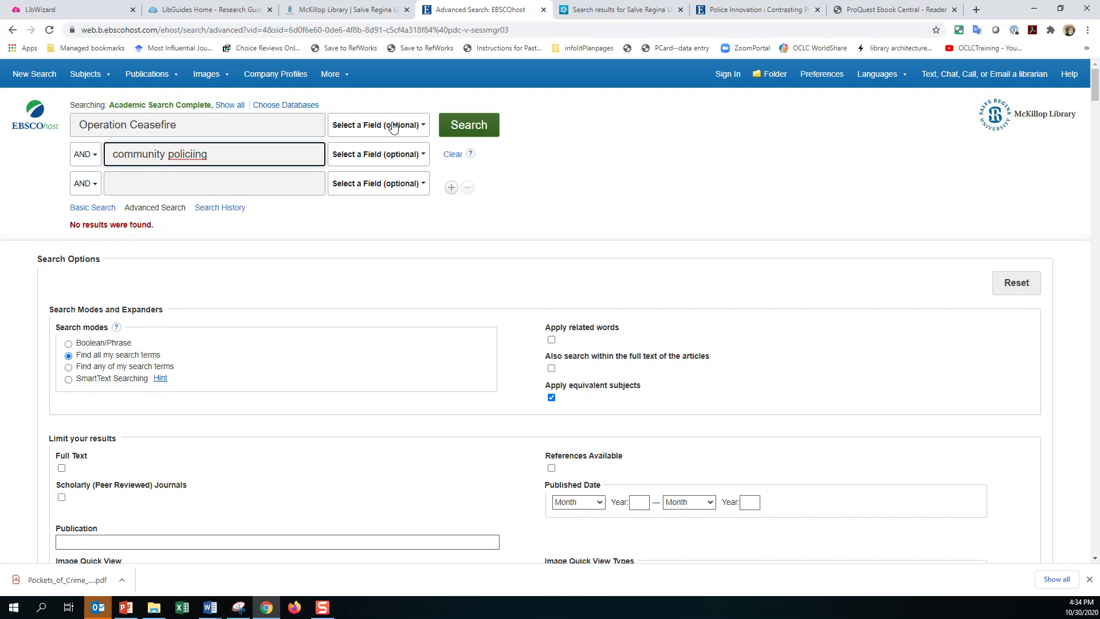
key(Left)
key(Left)
key(Left)
key(BackSpace)
click(474, 120)
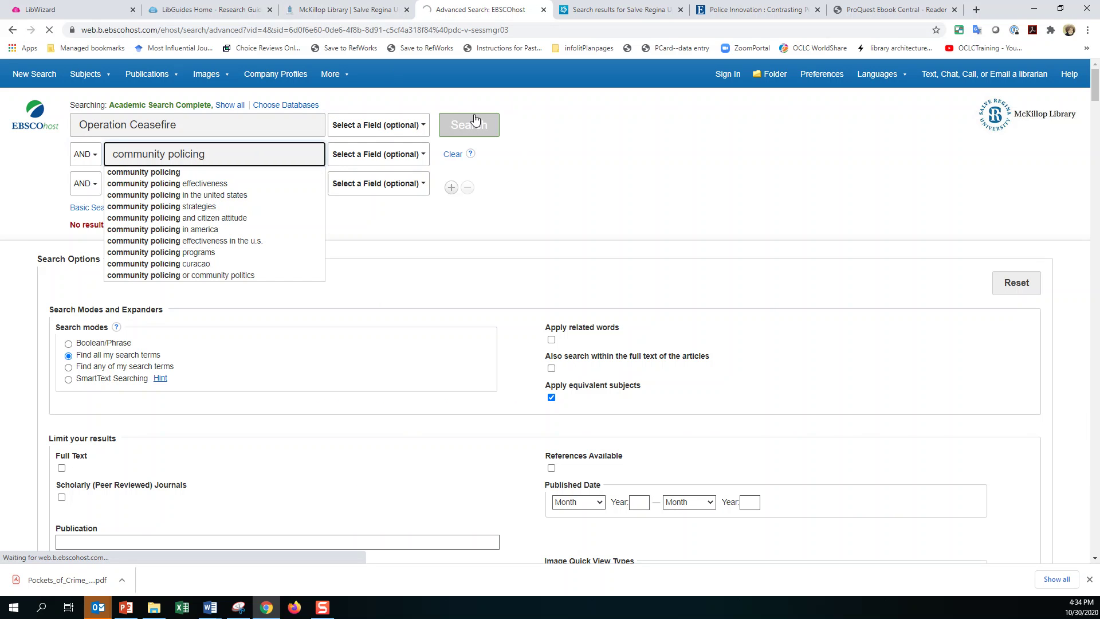
Replace the second search term "community policing" with "boston", keep it combined with Operation Ceasefire by AND, and run the search
click(218, 156)
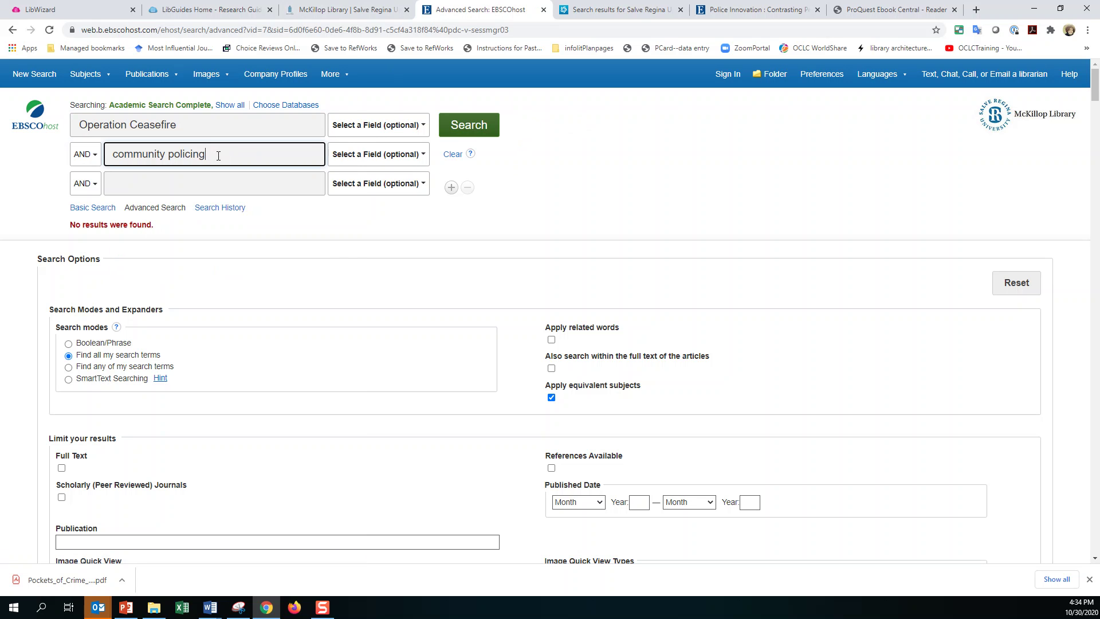
drag(233, 156, 39, 153)
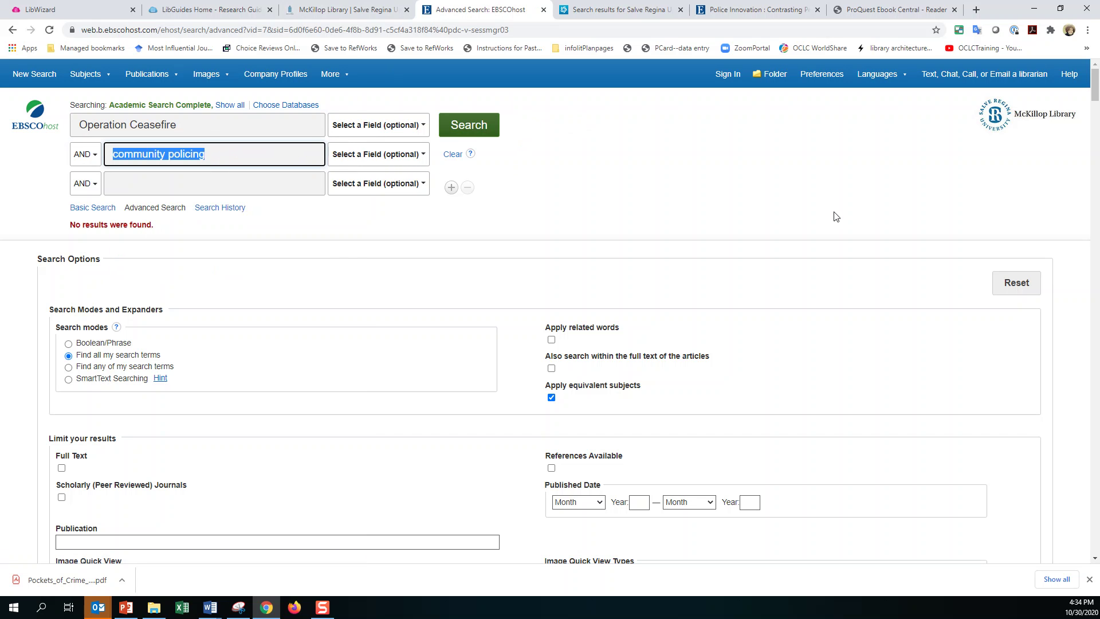
key(BackSpace)
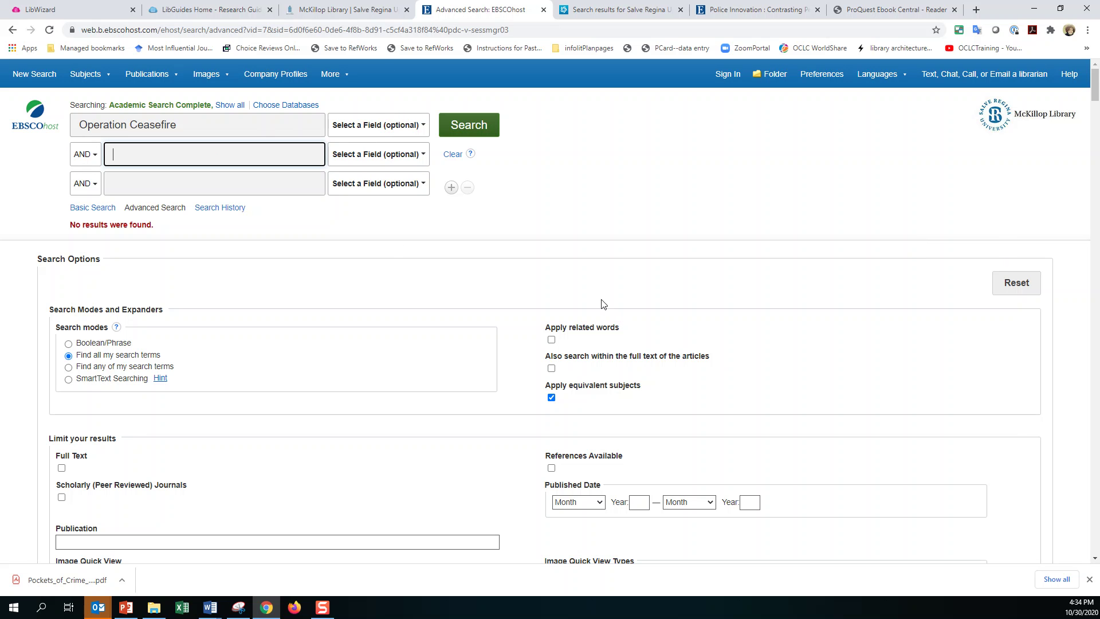
text(boston)
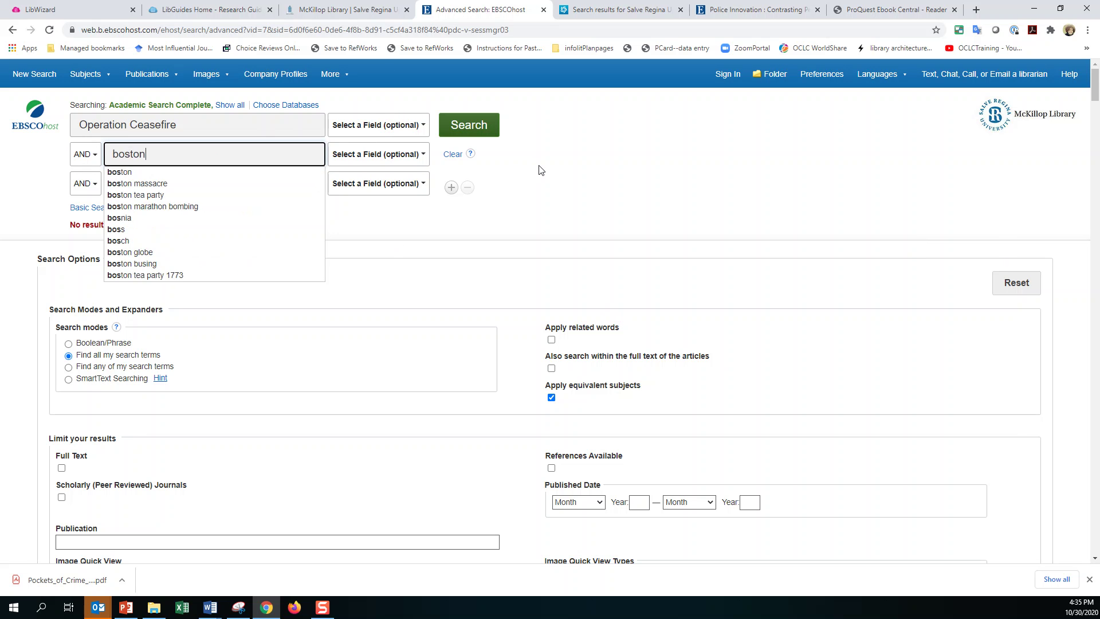
click(474, 131)
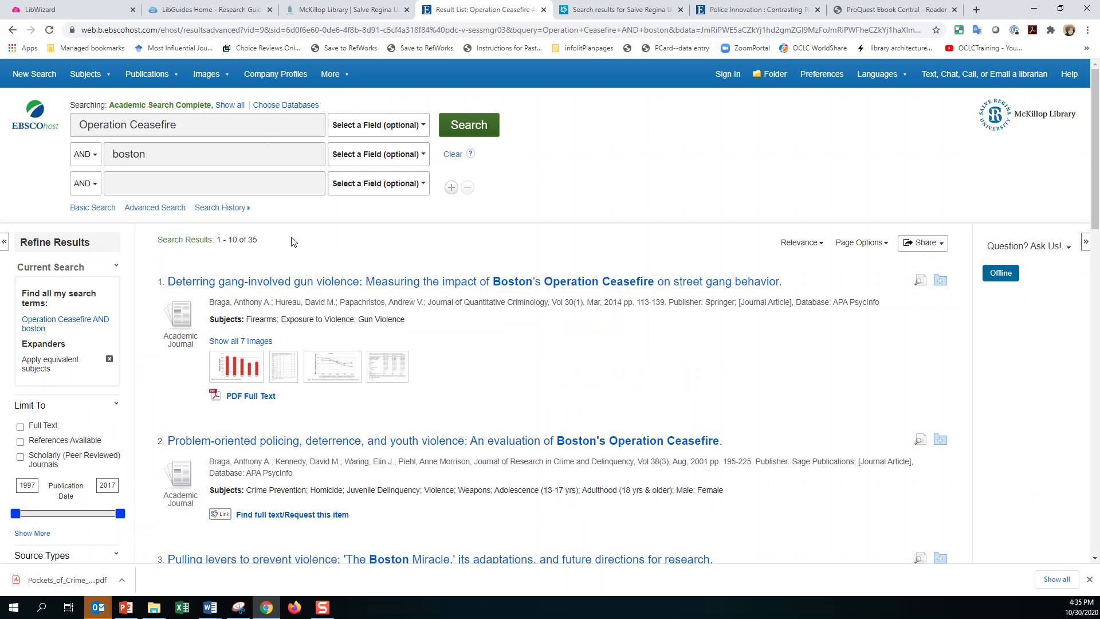
Find the full text of the second result, on problem-oriented policing and youth violence, and look over its SAGE Journals article page
scroll(445, 380, down, 1)
scroll(445, 380, down, 1)
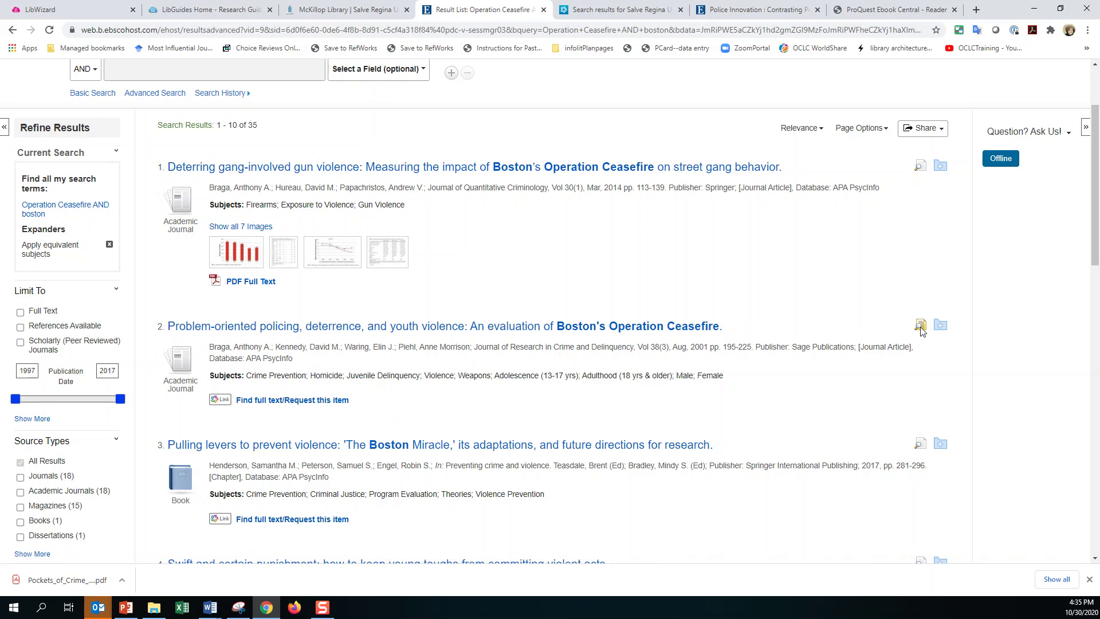
mouse_move(920, 331)
drag(892, 315, 891, 375)
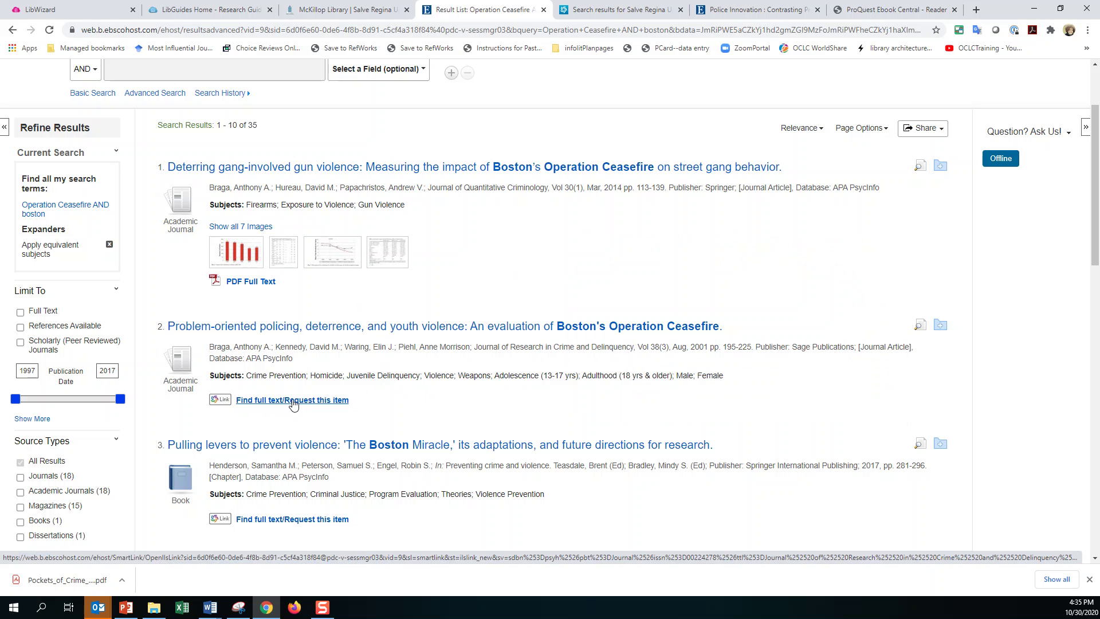
click(290, 401)
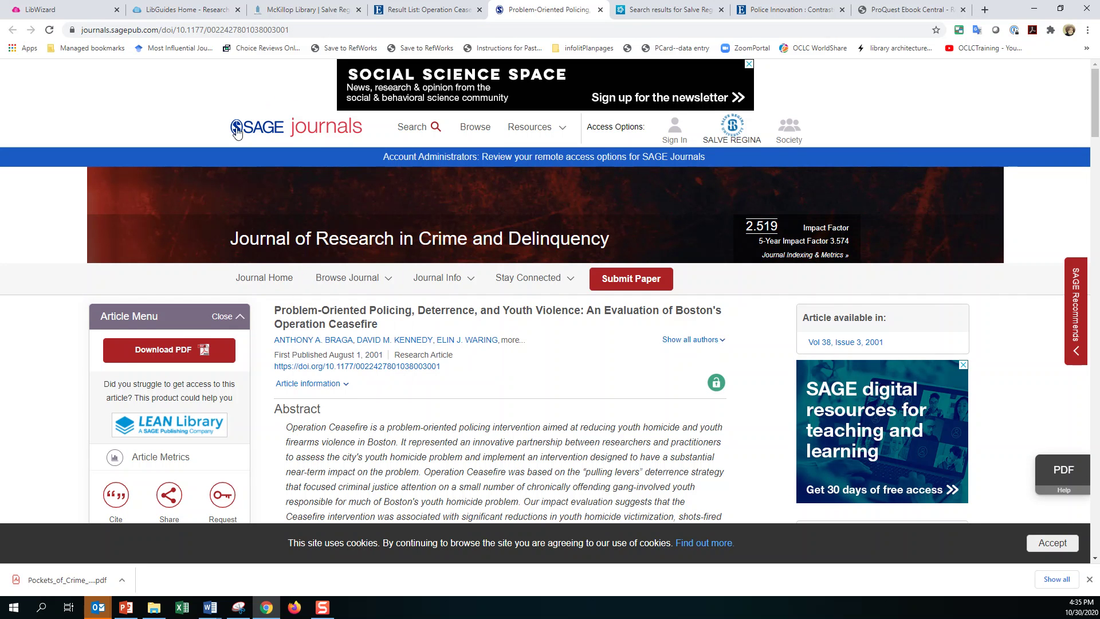
scroll(625, 379, down, 1)
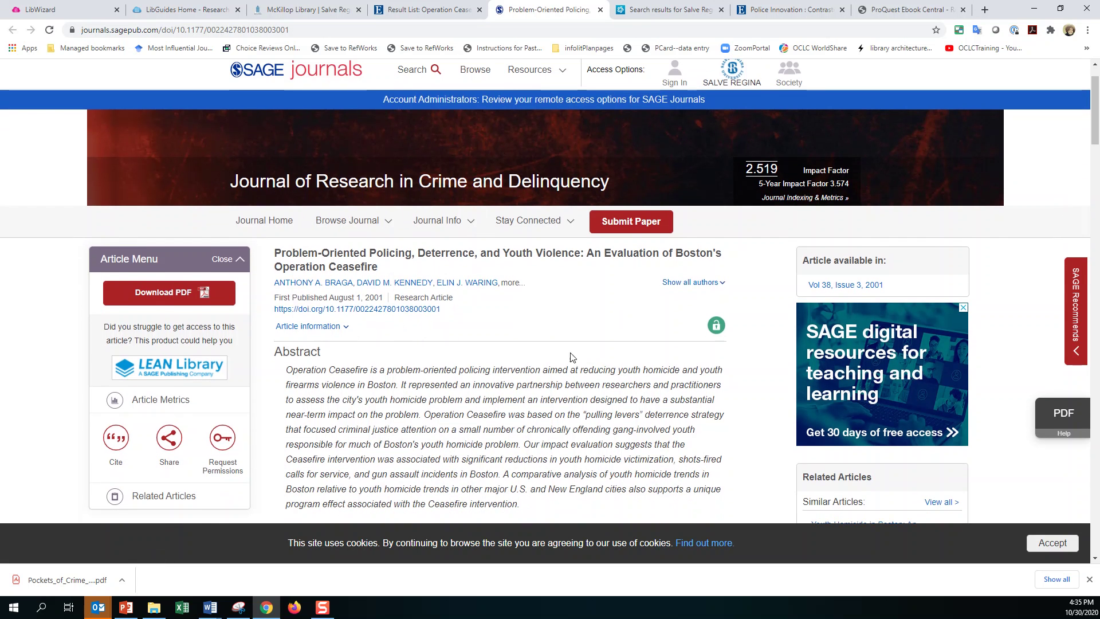
scroll(571, 358, down, 2)
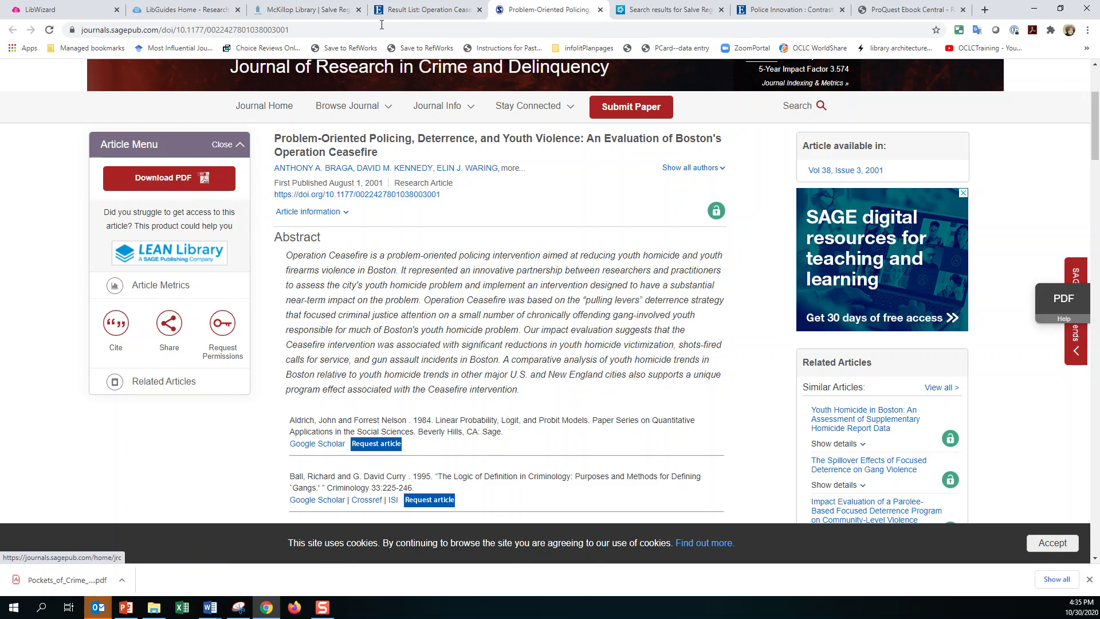
Return to the EBSCOhost results, examine the source types of the listed items, and highlight the magazine name in the "Swift and certain punishment" entry
click(422, 10)
scroll(335, 347, down, 3)
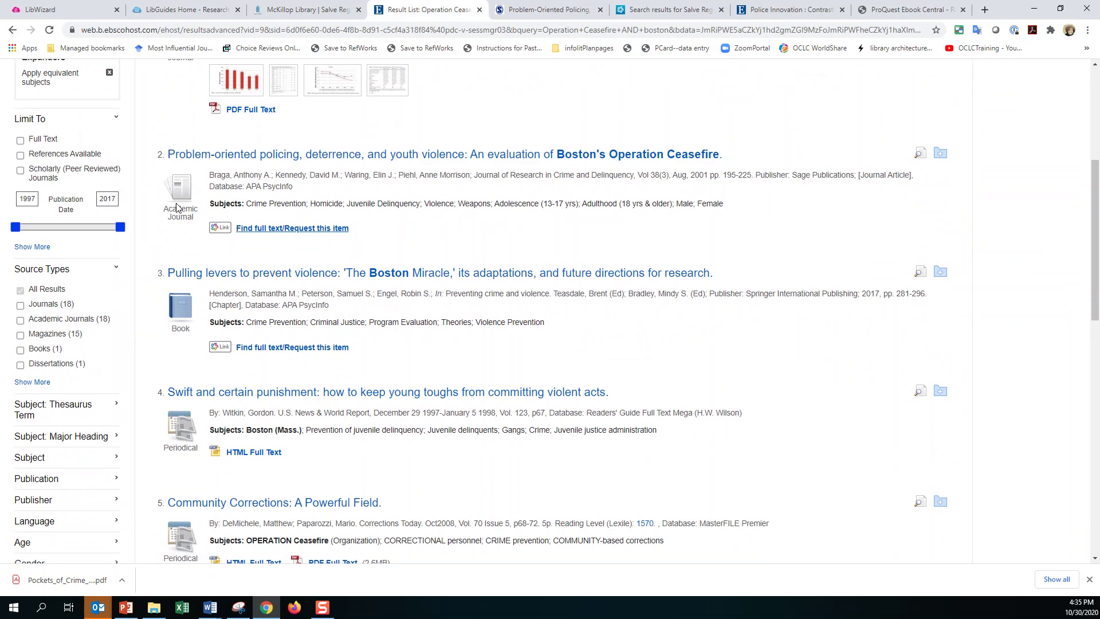
scroll(250, 230, up, 1)
scroll(250, 230, up, 3)
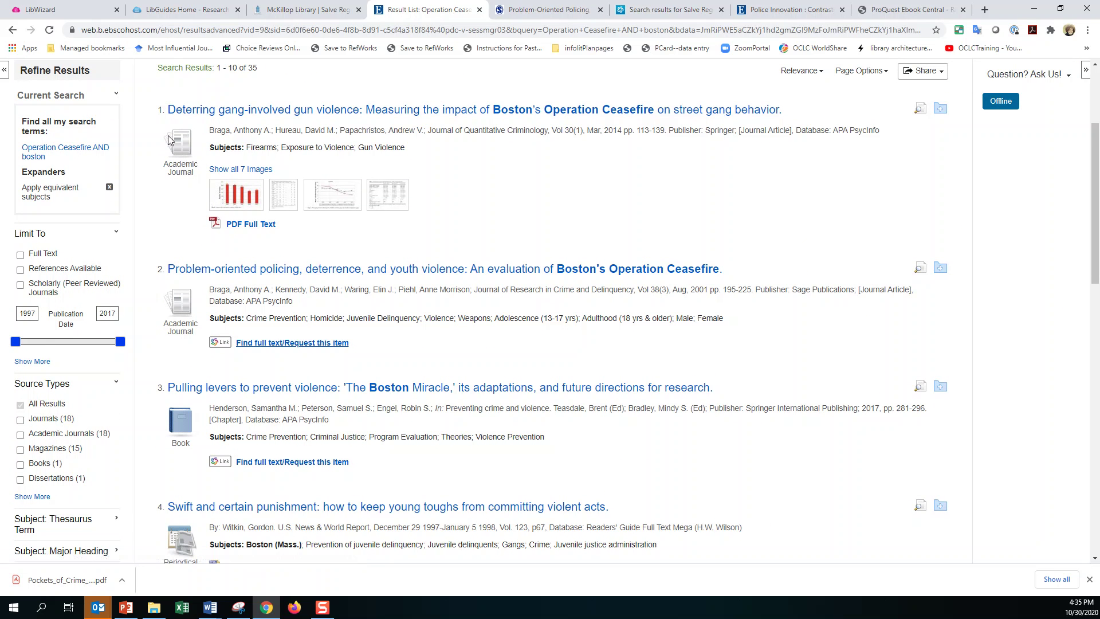
scroll(203, 213, down, 5)
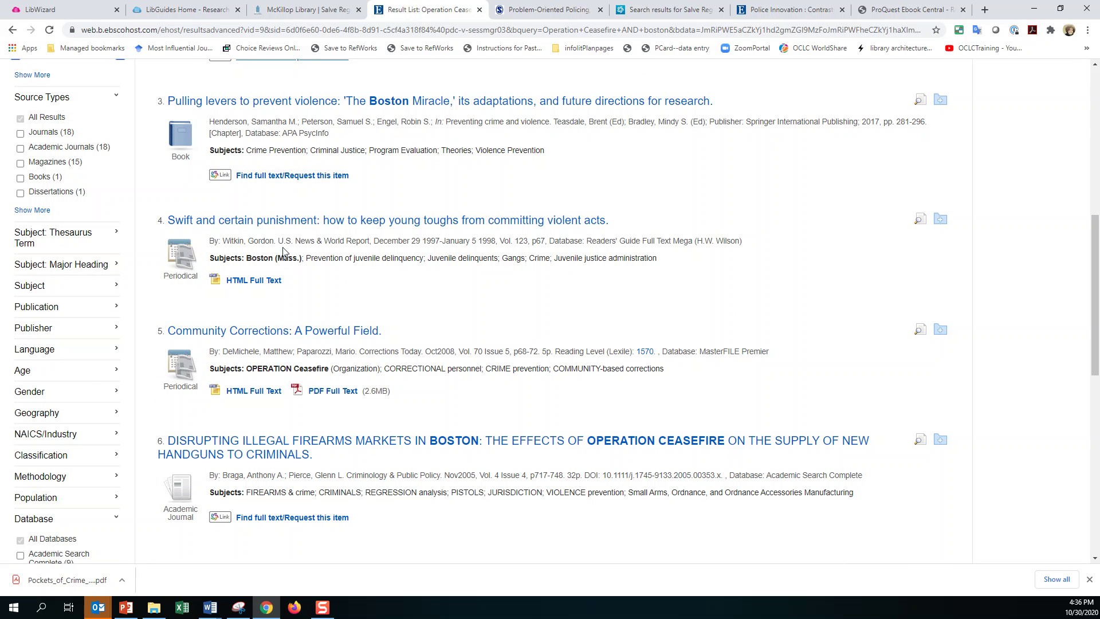
drag(301, 241, 379, 241)
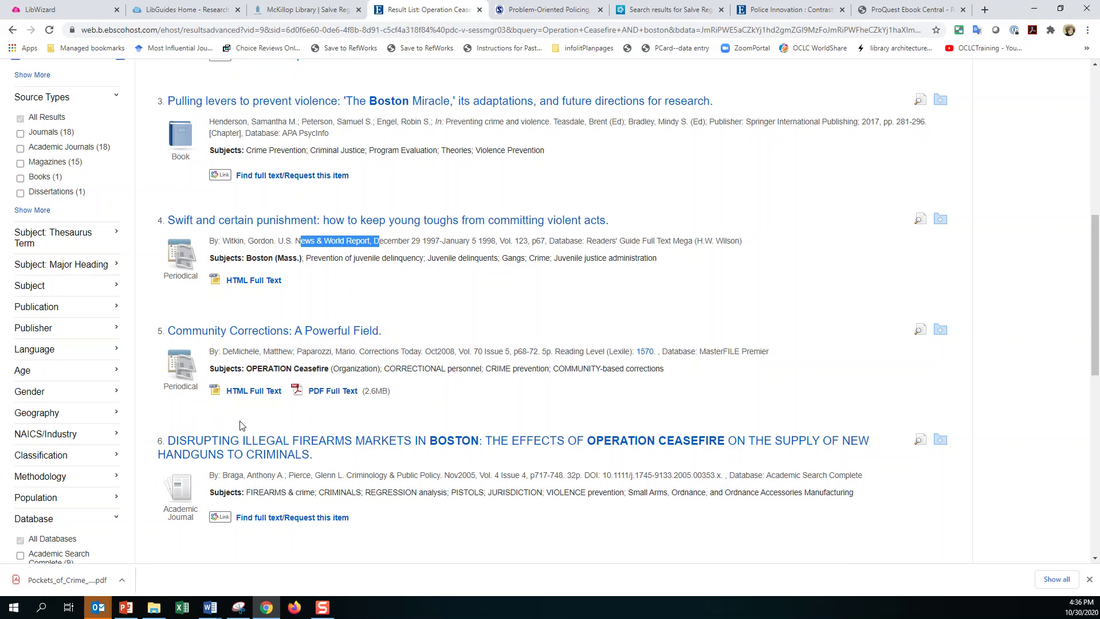
Open the full text of the article on disrupting illegal firearms markets in Boston, view it in HeinOnline, and return to the EBSCOhost results
scroll(242, 424, down, 1)
scroll(244, 422, down, 1)
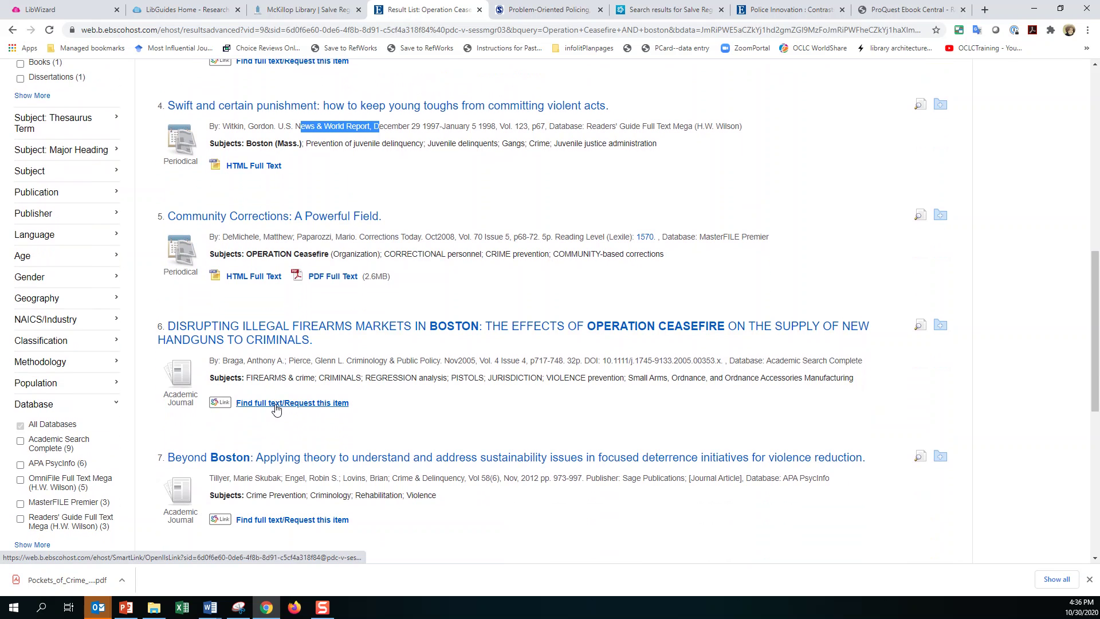
click(276, 404)
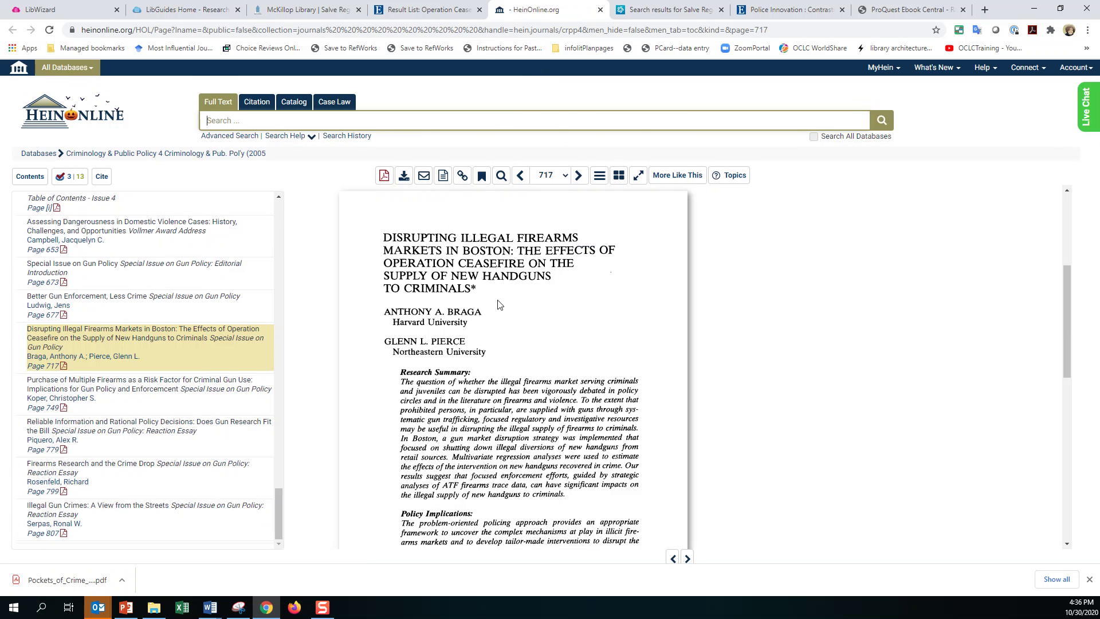
click(413, 10)
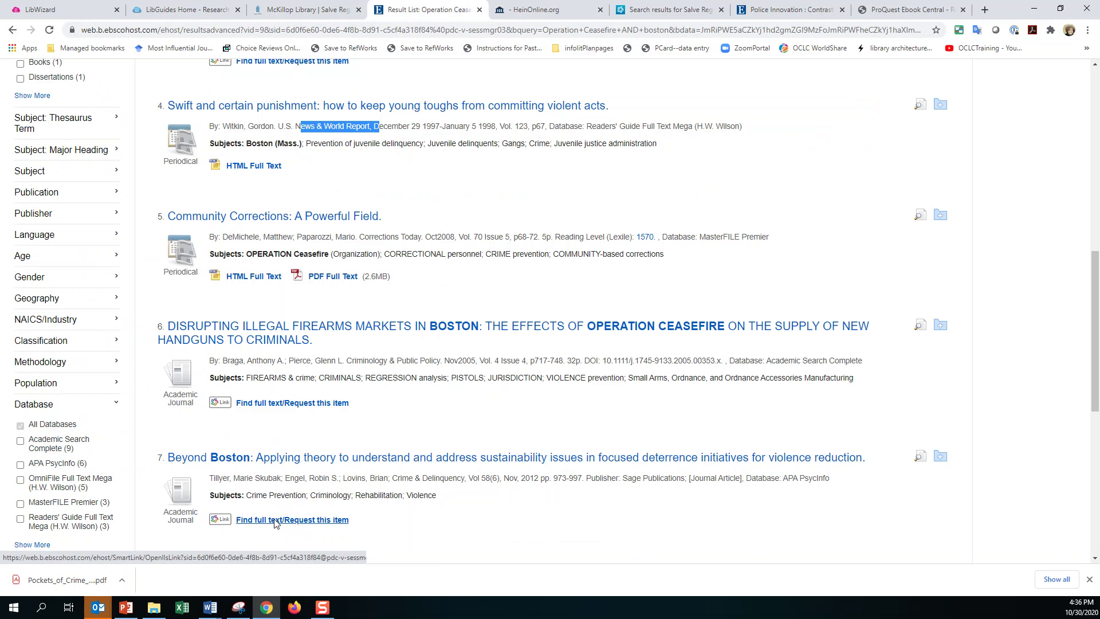
View the full-text page of the "Beyond Boston" article on SAGE Journals, and return to EBSCOhost to look over the remaining results
key(ctrl+Tab)
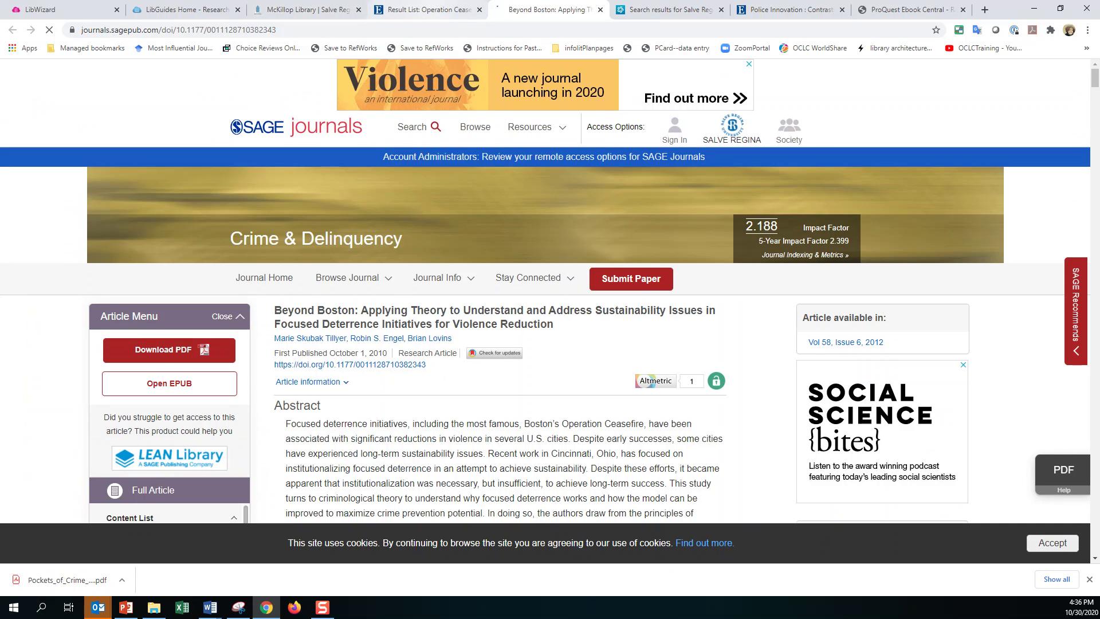
click(430, 11)
scroll(356, 343, down, 5)
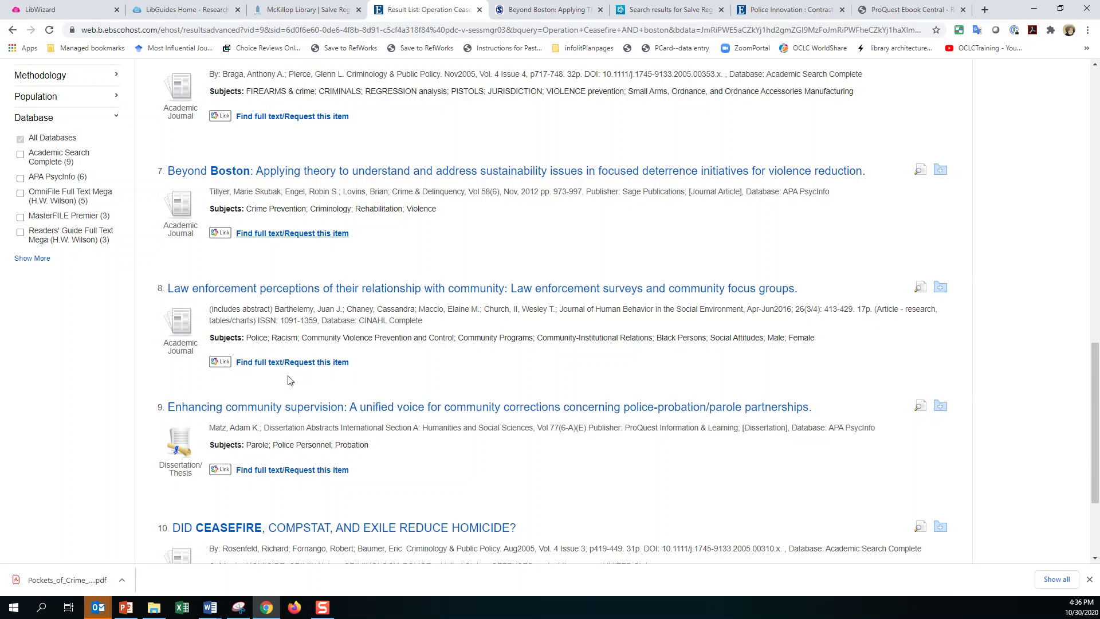
scroll(452, 354, up, 15)
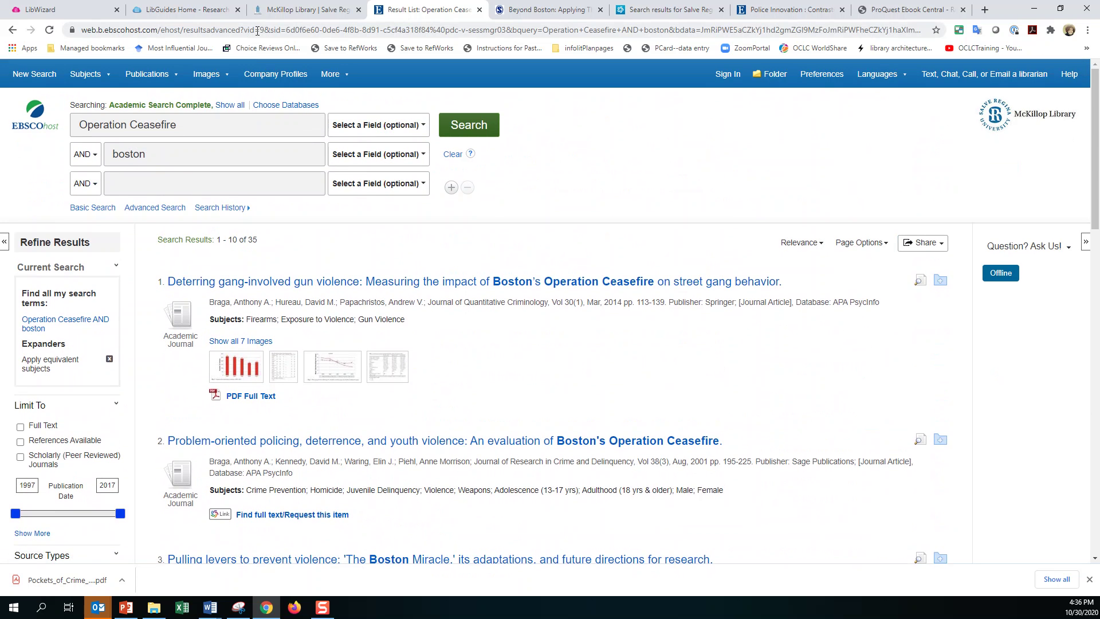
Switch back to the McKillop Library home page
click(300, 11)
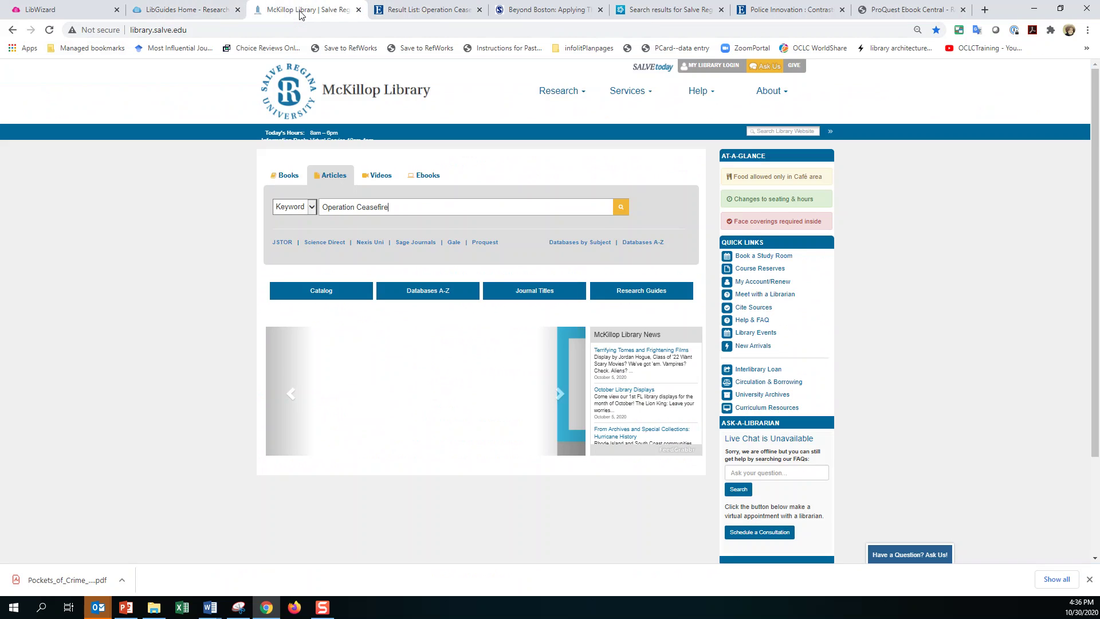